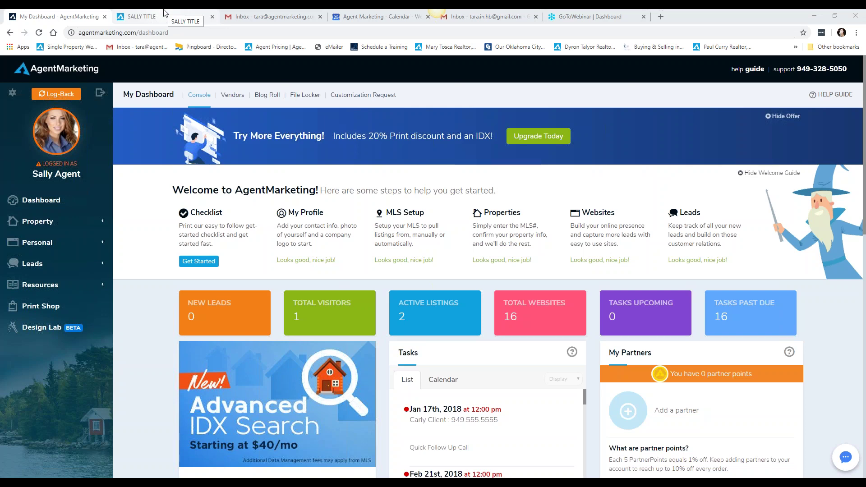
Open the Advanced Search page of the agent's demo website and examine its search criteria down to the interior features.
left_click(164, 12)
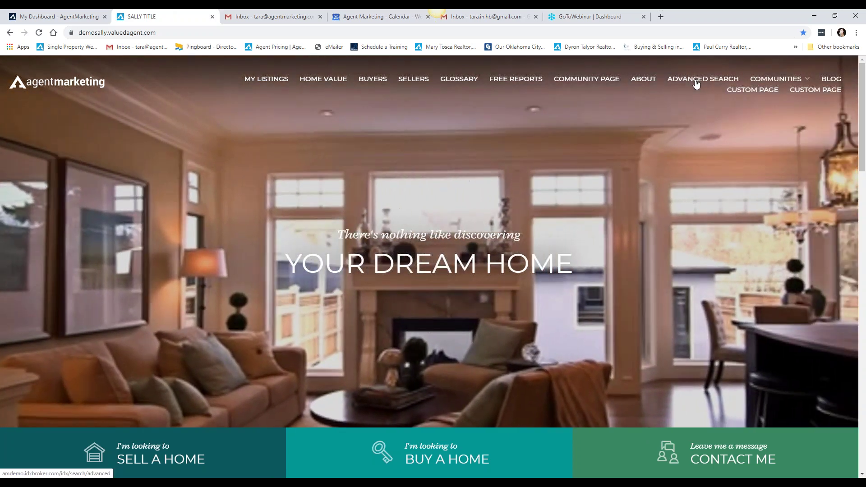
left_click(696, 80)
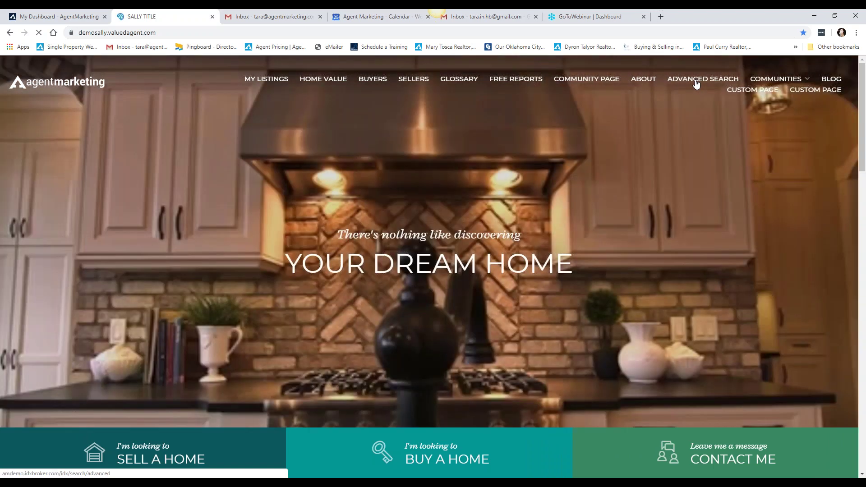
left_click(696, 81)
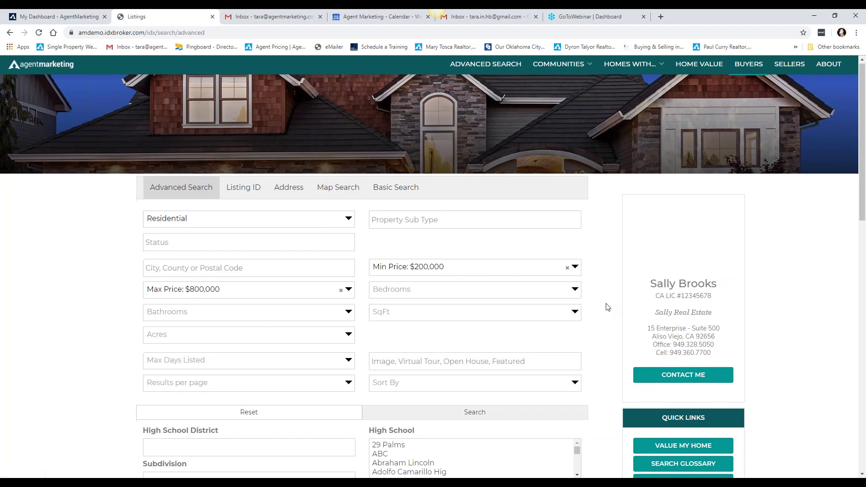
scroll(606, 307, "down", 7)
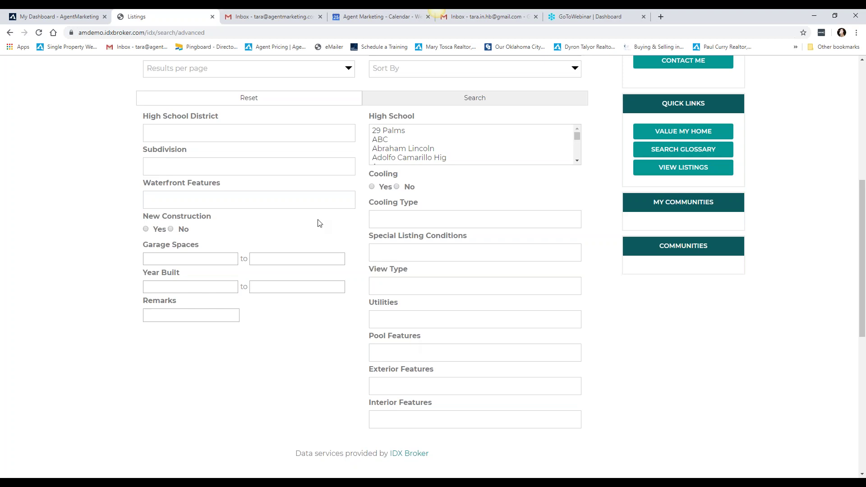
Look at the MLS Setup options in the AgentMarketing account settings, and return to the main criteria of the website's advanced search form.
key("ctrl+shift+Tab")
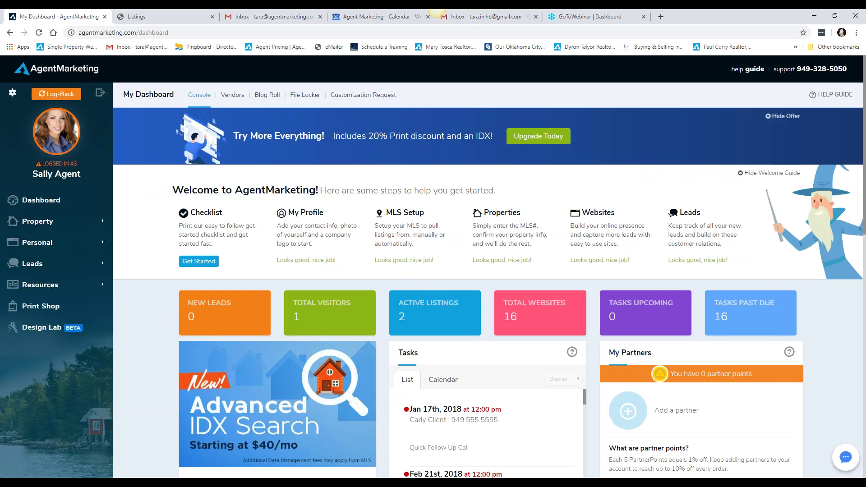
left_click(15, 97)
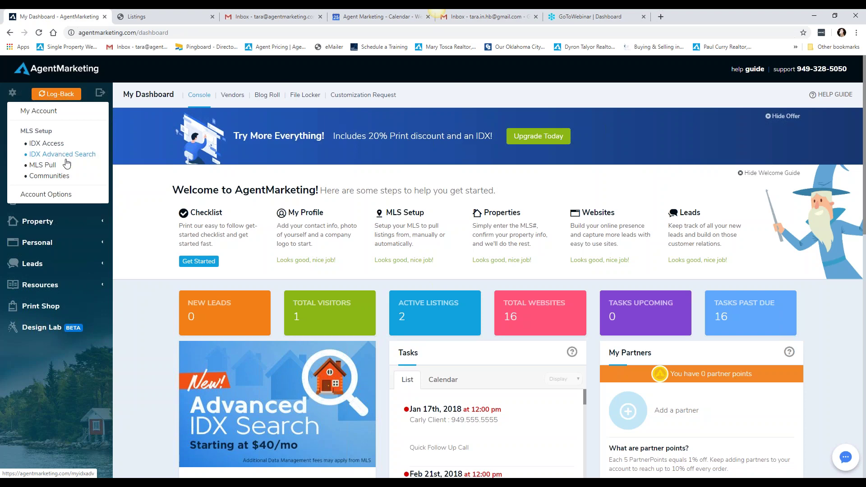
left_click(101, 153)
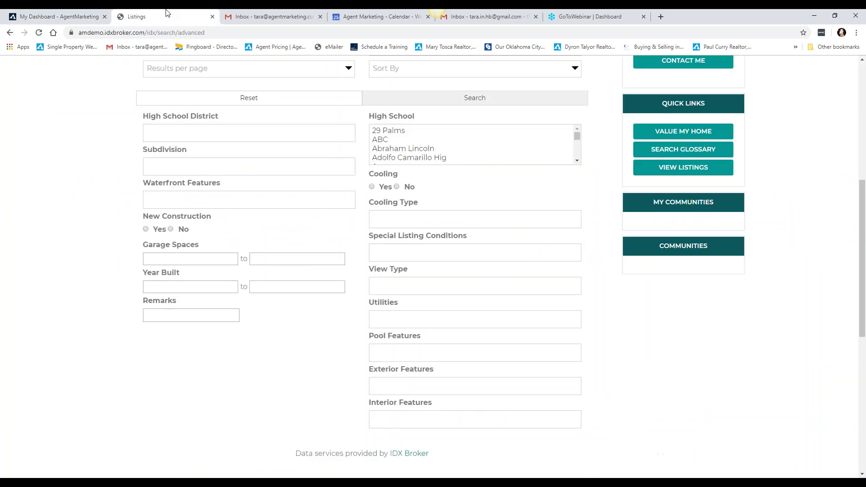
scroll(291, 331, "up", 2)
scroll(293, 331, "up", 2)
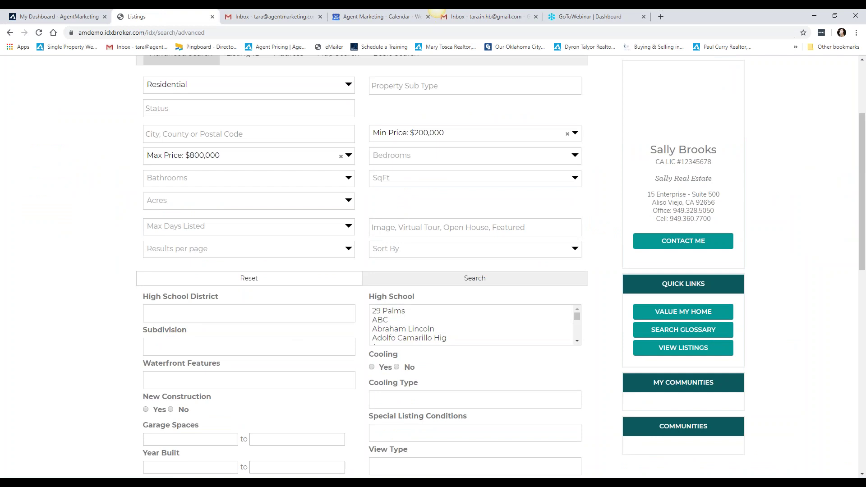
scroll(458, 247, "up", 3)
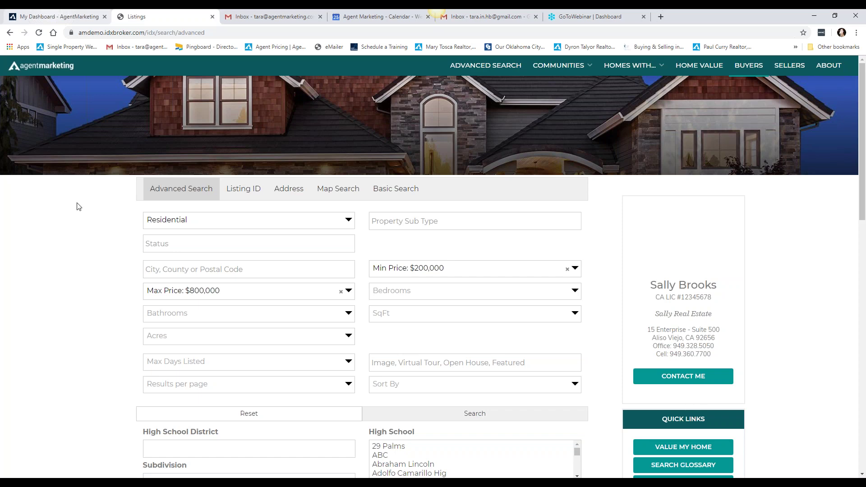
Open the 175 Main Street listing for editing from the AgentMarketing property websites.
left_click(60, 18)
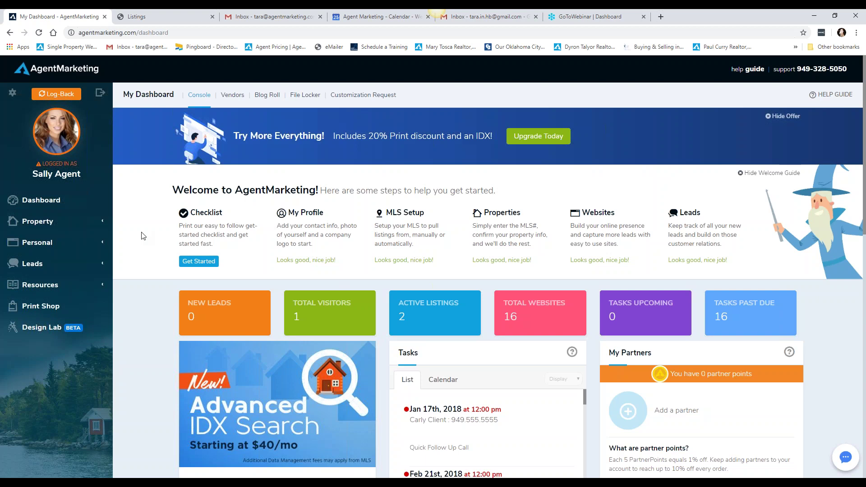
left_click(37, 222)
left_click(41, 243)
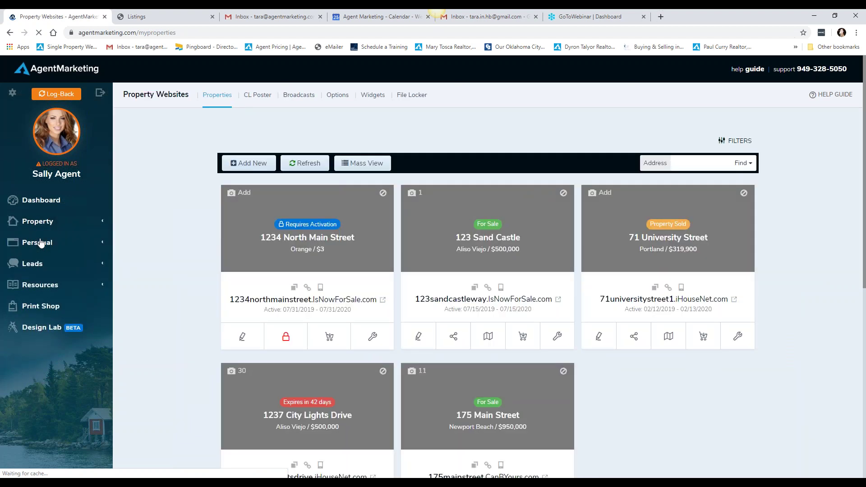
scroll(77, 278, "down", 2)
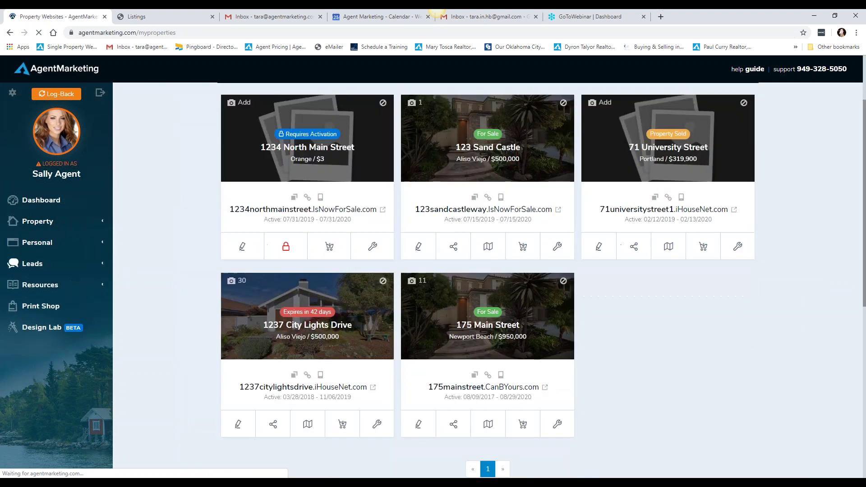
left_click(419, 424)
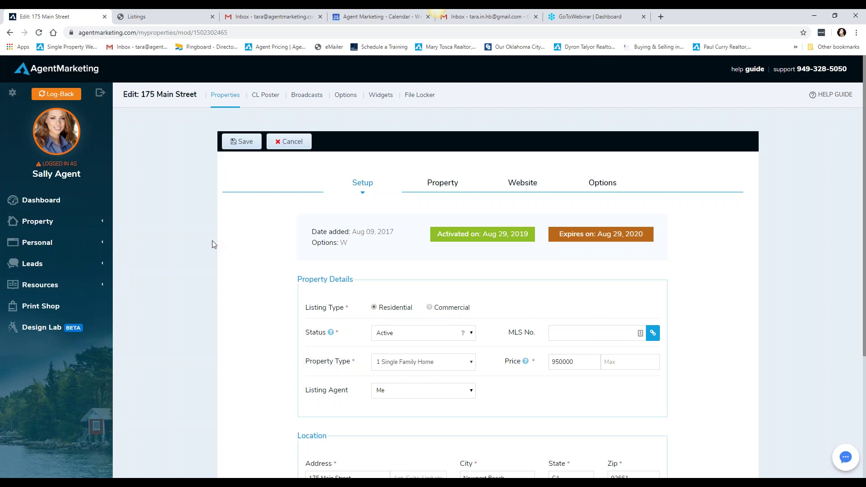
Open the client leads list, show its client filters and look through the leads.
left_click(30, 266)
left_click(32, 282)
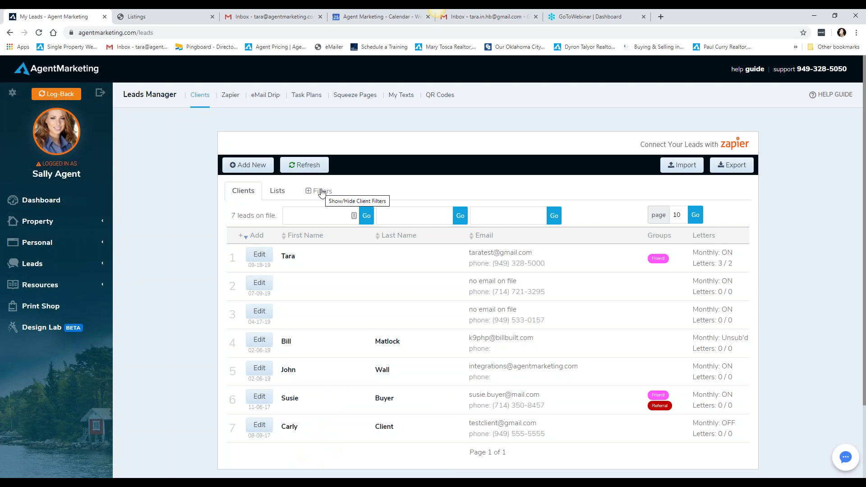
left_click(321, 192)
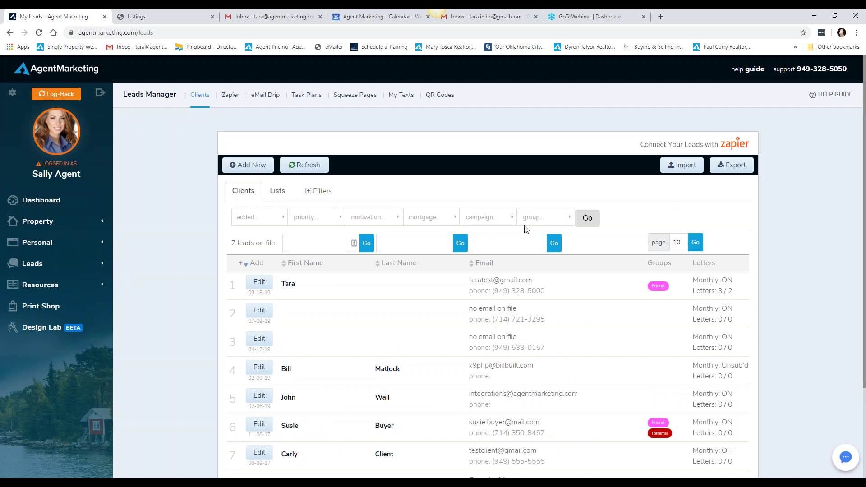
scroll(518, 214, "down", 2)
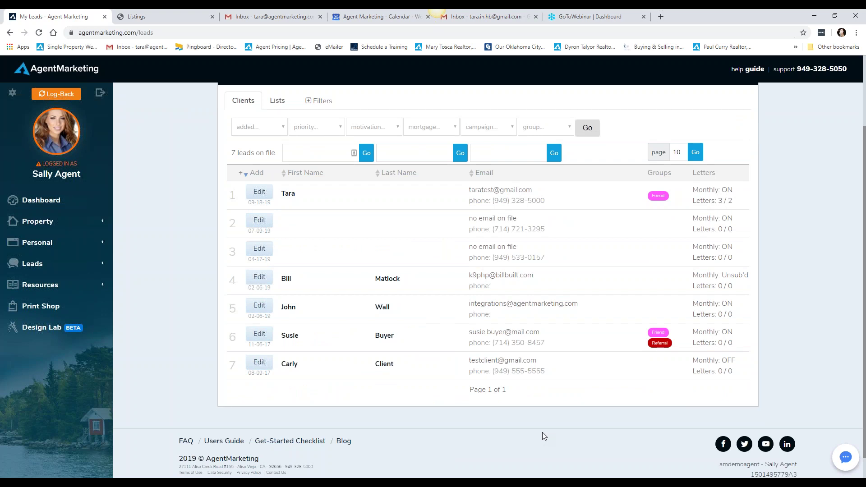
scroll(529, 406, "up", 2)
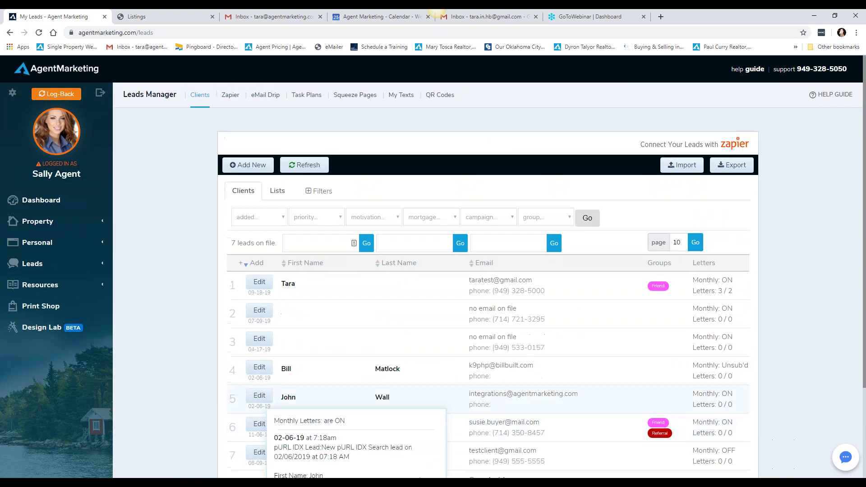
Open the email drip campaigns and save the "Wanted to search the MLS" campaign with its display name as is.
left_click(36, 265)
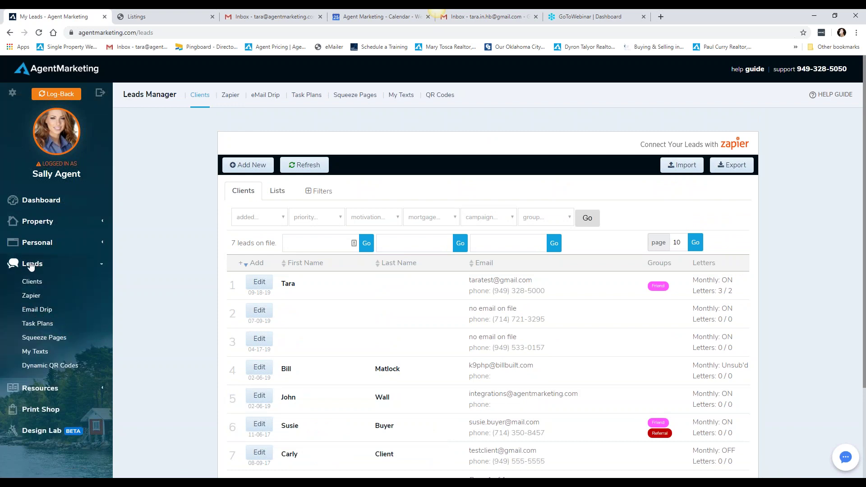
left_click(268, 95)
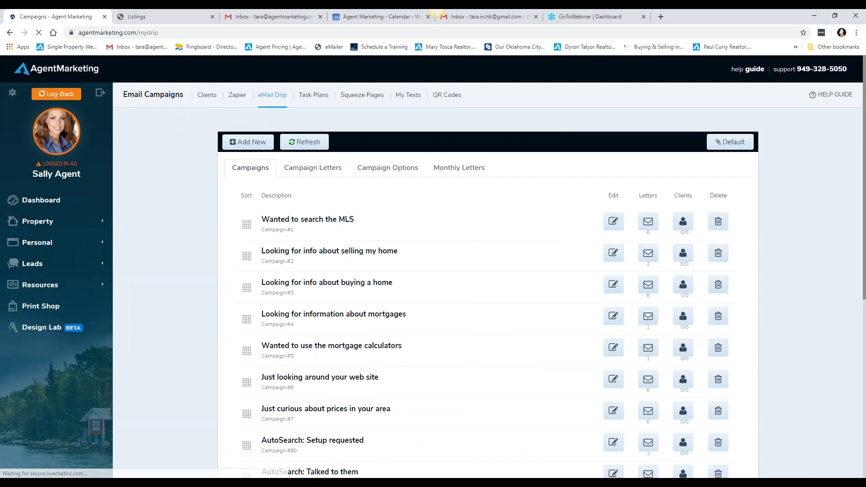
scroll(447, 200, "down", 4)
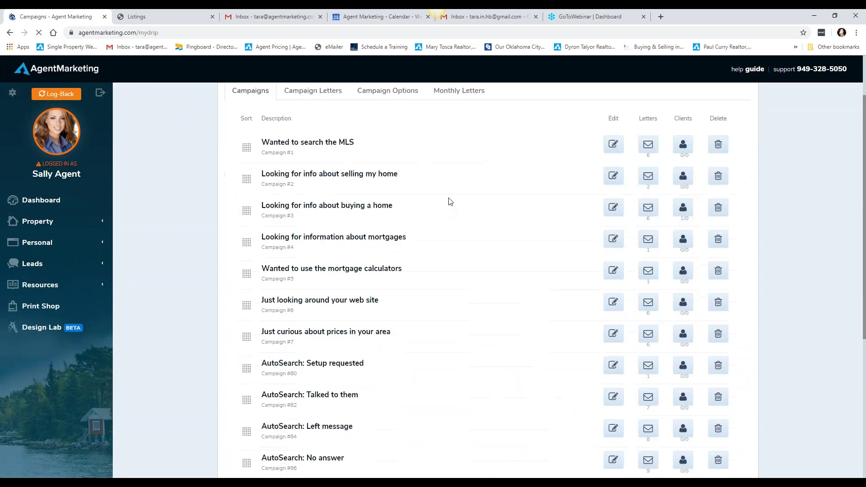
scroll(447, 199, "up", 5)
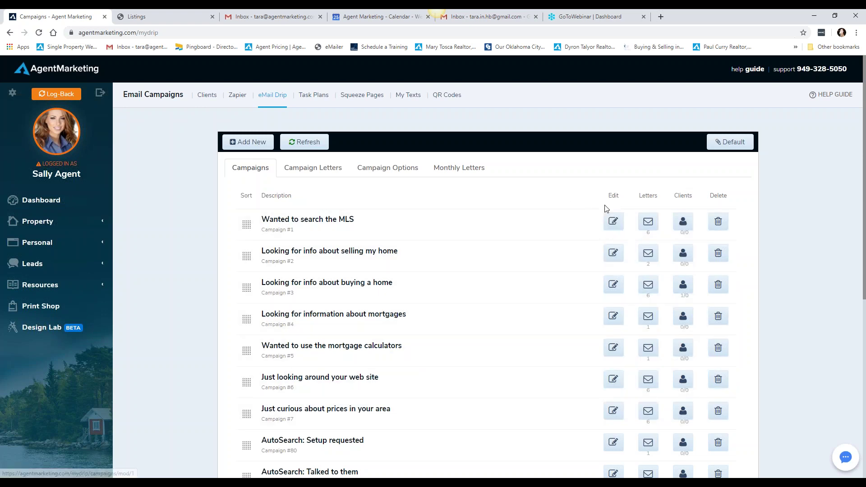
left_click(613, 223)
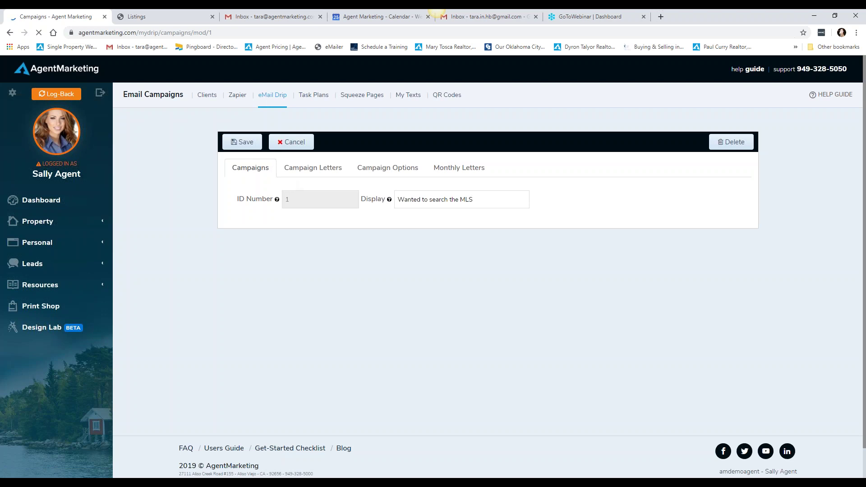
left_click(238, 143)
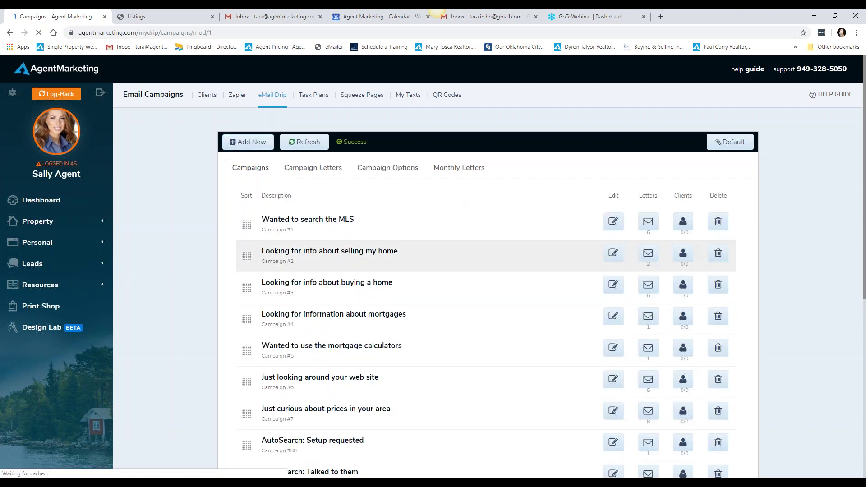
List the letters of the "Wanted to search the MLS" campaign and preview its first letter, including the name placeholder.
left_click(648, 225)
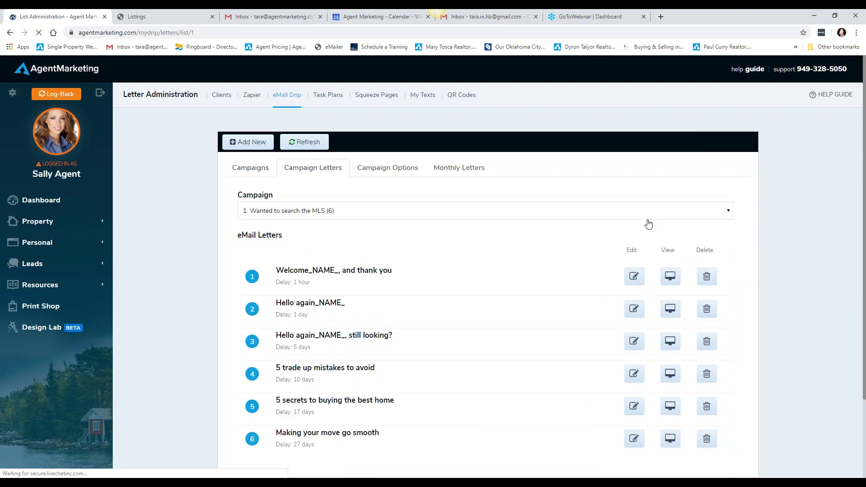
scroll(345, 293, "down", 2)
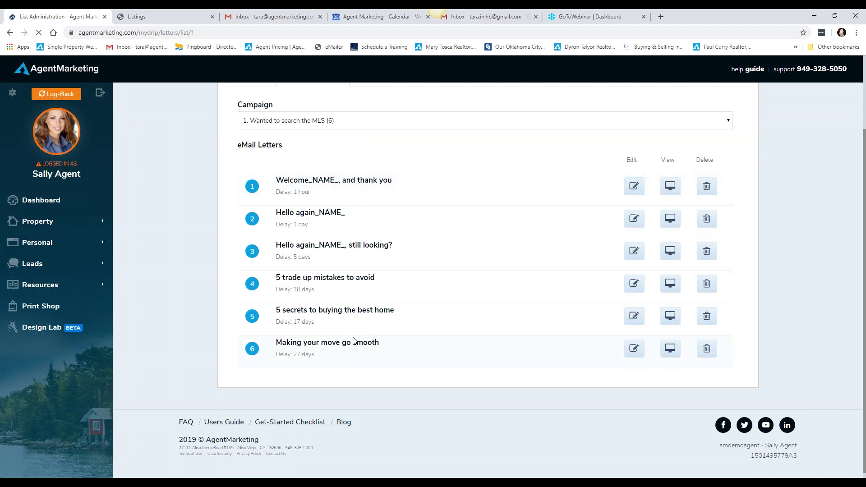
left_click(671, 187)
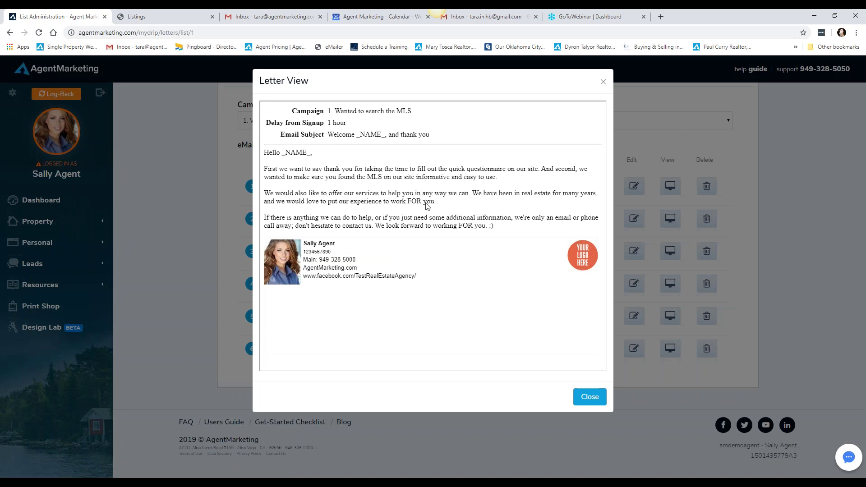
left_click_drag(281, 152, 312, 152)
left_click(588, 397)
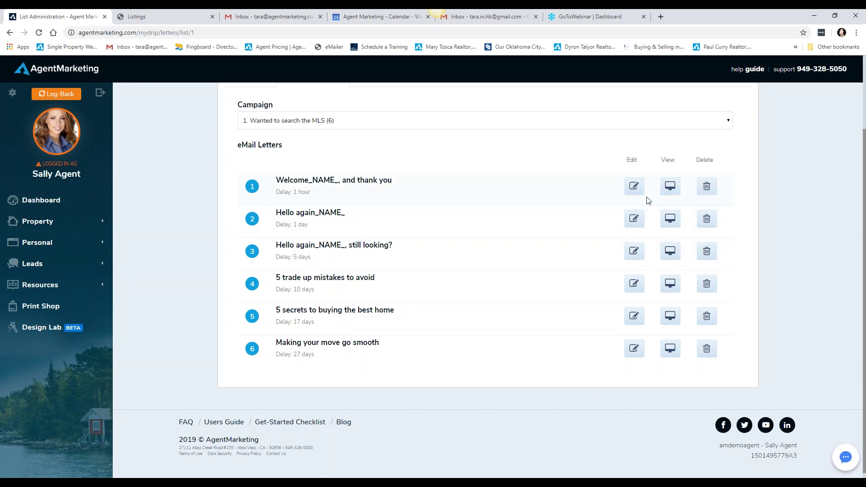
Open the campaign's first letter for editing, examine its _NAME_, _I_WE_ and _MY_OUR_ variables, and save the letter with its text as is.
left_click(633, 187)
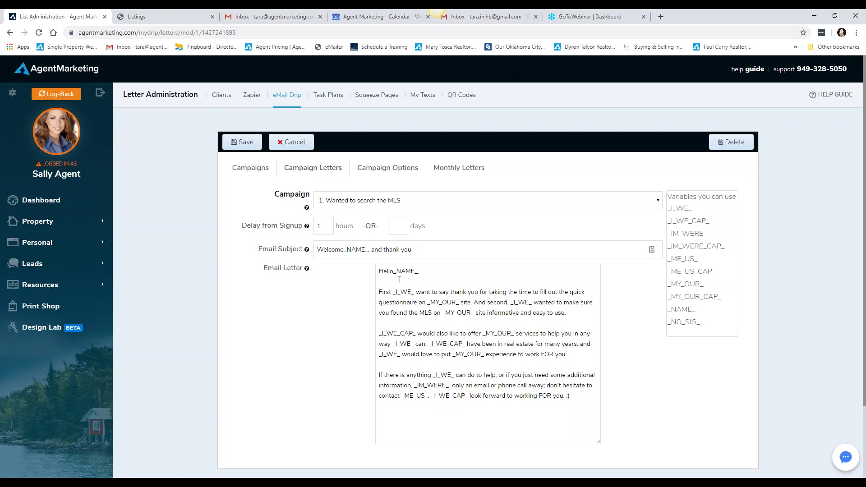
left_click_drag(393, 271, 419, 271)
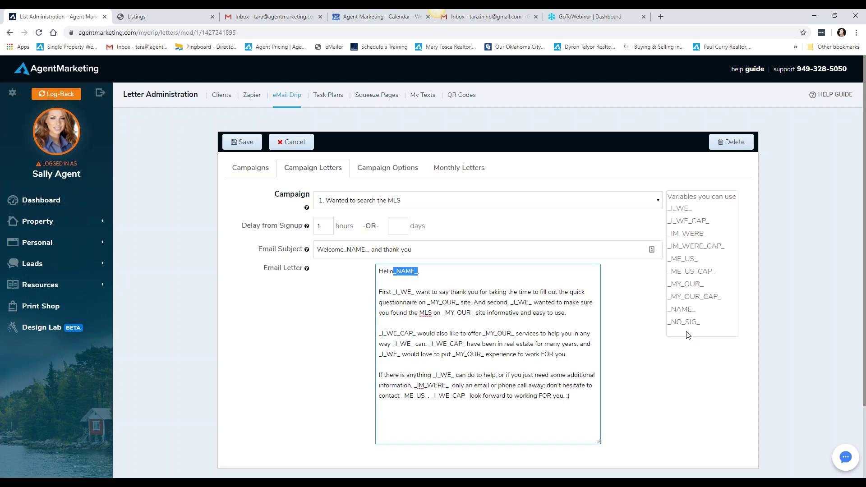
left_click(462, 269)
double_click(403, 271)
left_click(400, 271)
left_click_drag(393, 271, 418, 271)
left_click_drag(391, 291, 414, 292)
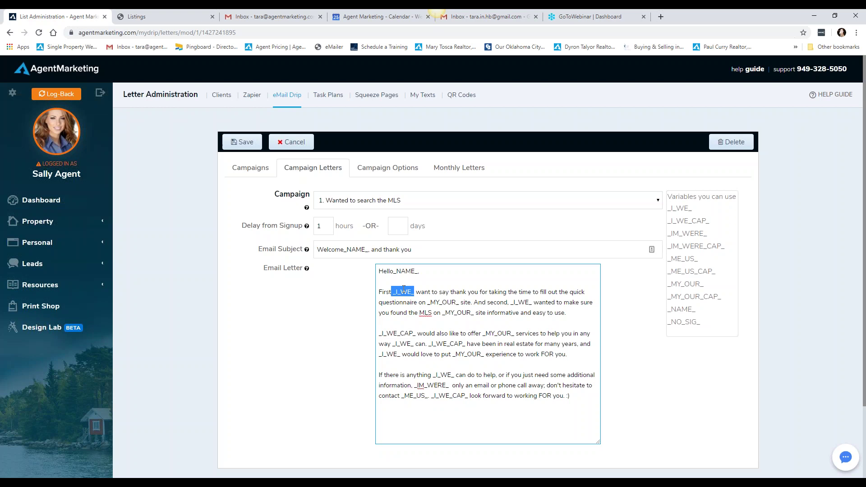
left_click_drag(431, 305, 457, 303)
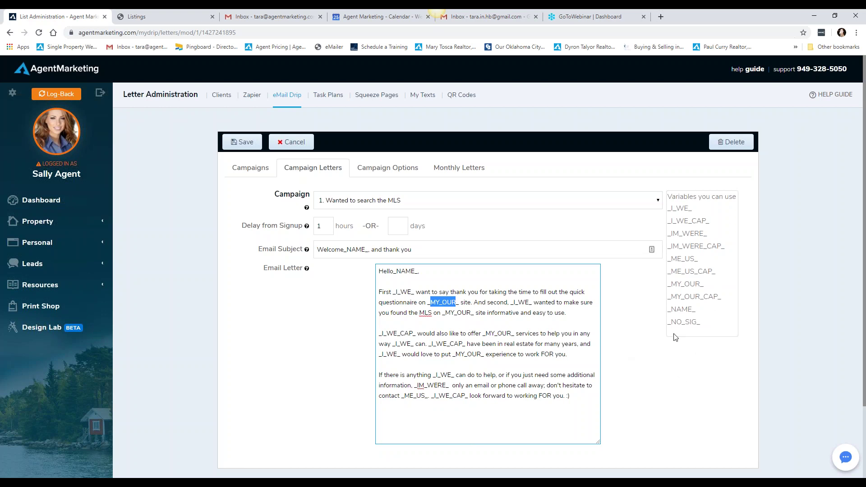
left_click(242, 142)
left_click(244, 143)
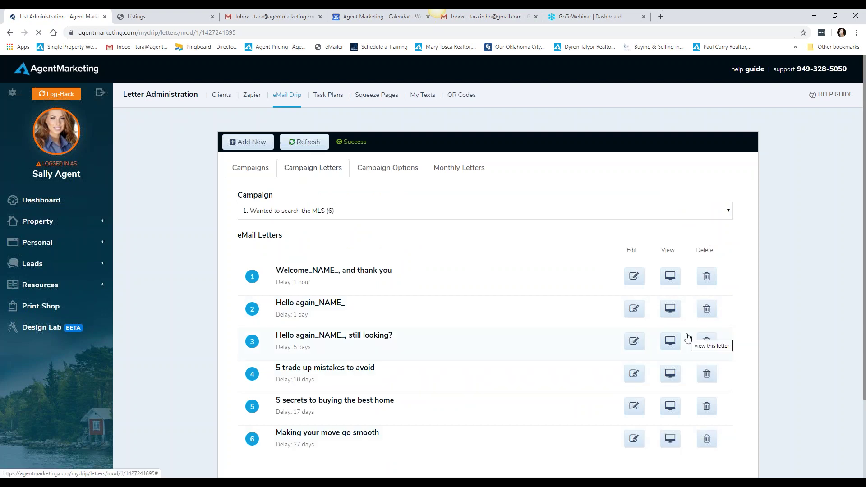
Check which clients are assigned to the "Wanted to search the MLS" campaign and return to the email drip campaigns.
left_click(256, 171)
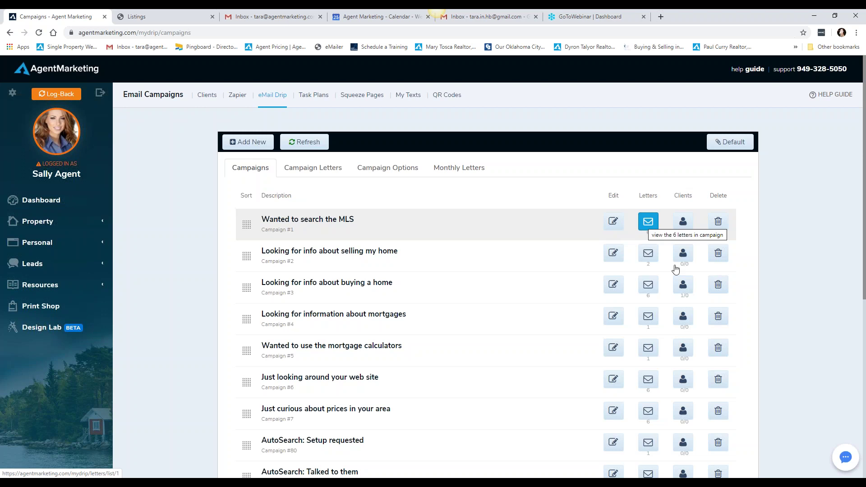
left_click(684, 221)
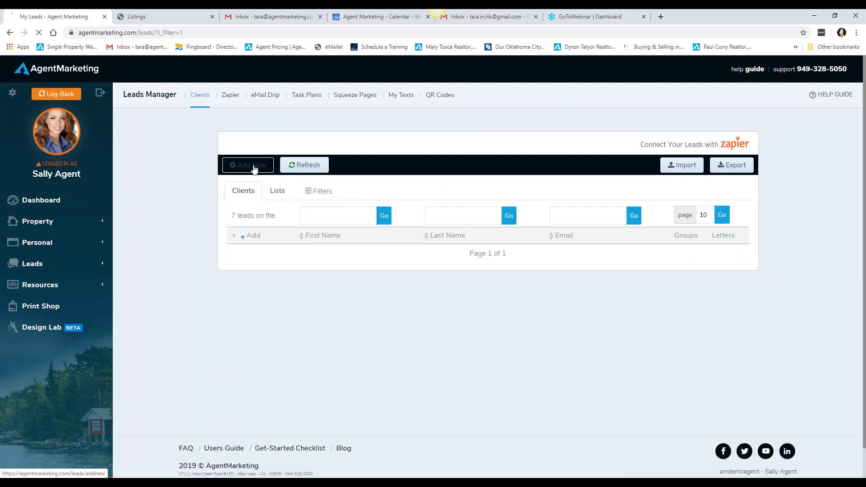
left_click(266, 95)
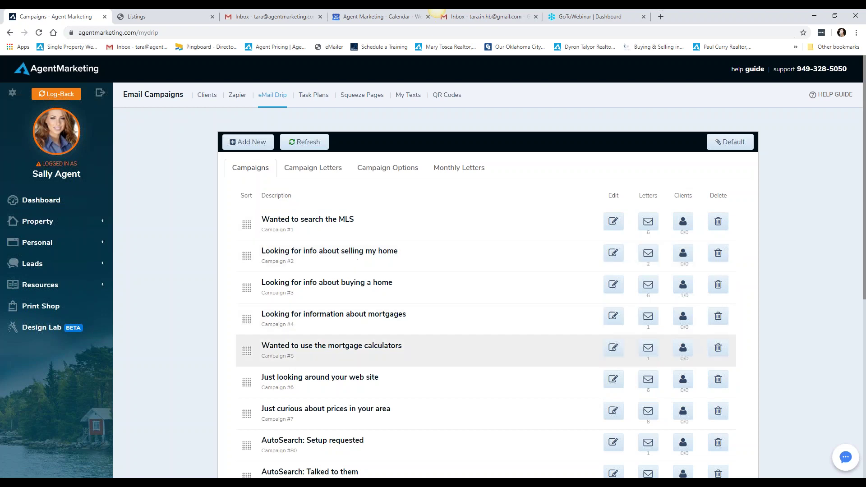
Add a new email drip campaign with ID number 100 and display name "Getting Ready to Move", and save it.
scroll(378, 336, "down", 6)
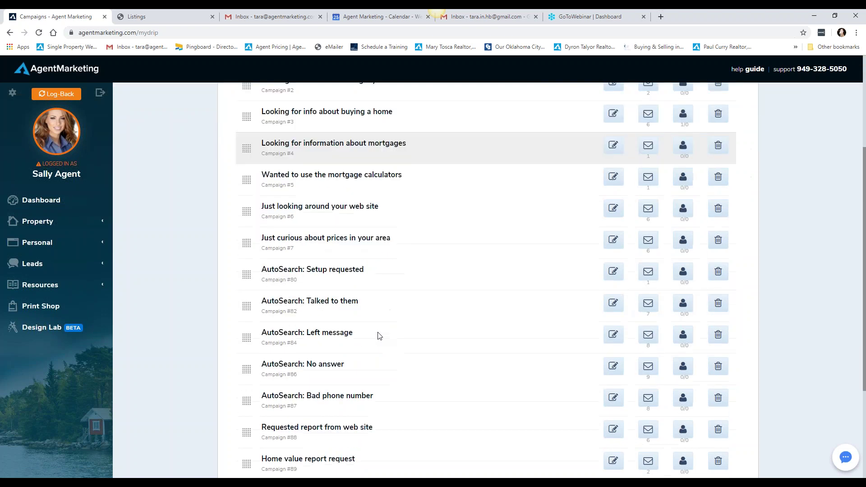
scroll(378, 336, "up", 3)
scroll(378, 336, "up", 3)
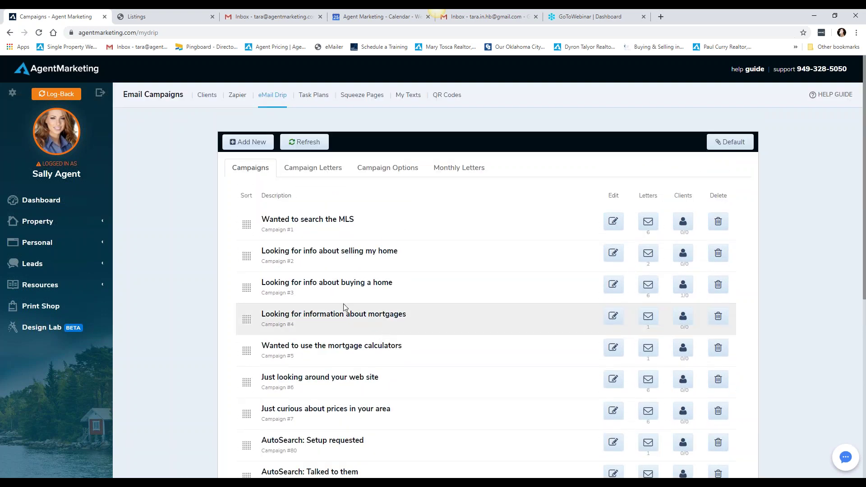
left_click(246, 143)
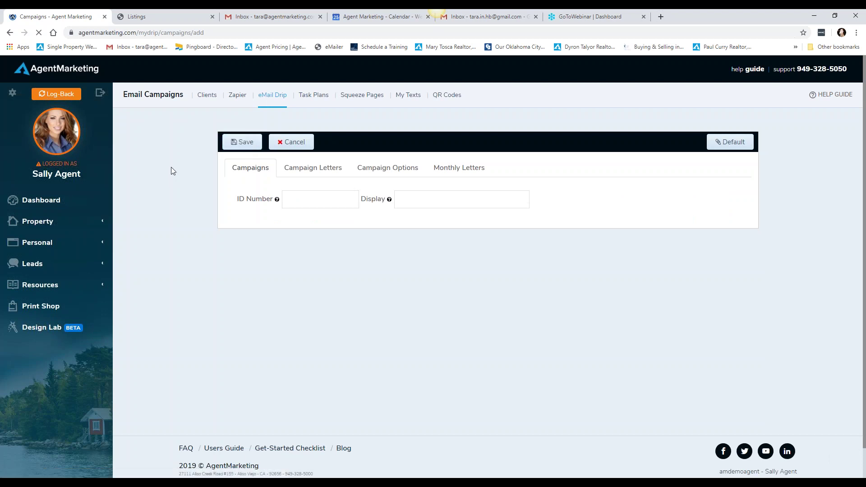
left_click(294, 200)
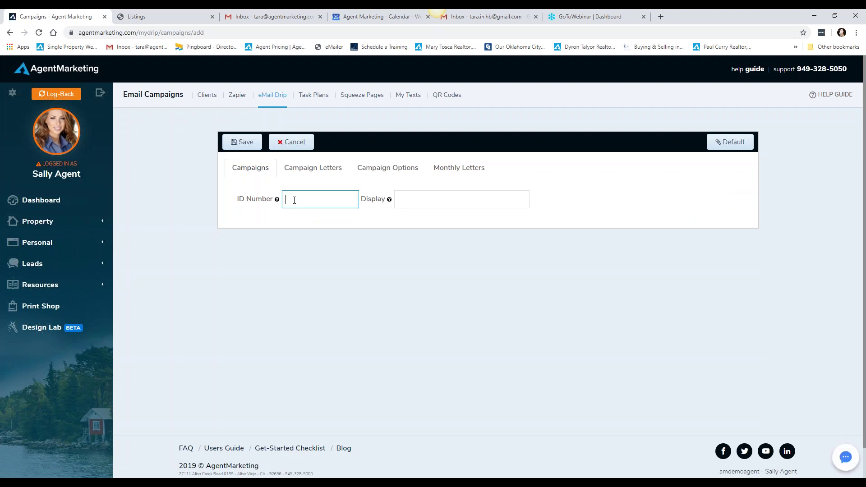
type("100")
key("Tab")
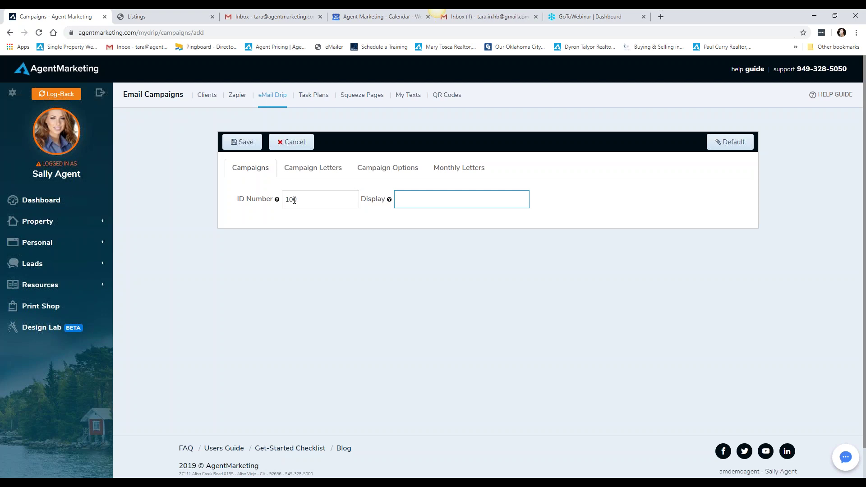
type("Getting Ready to Move")
left_click(712, 145)
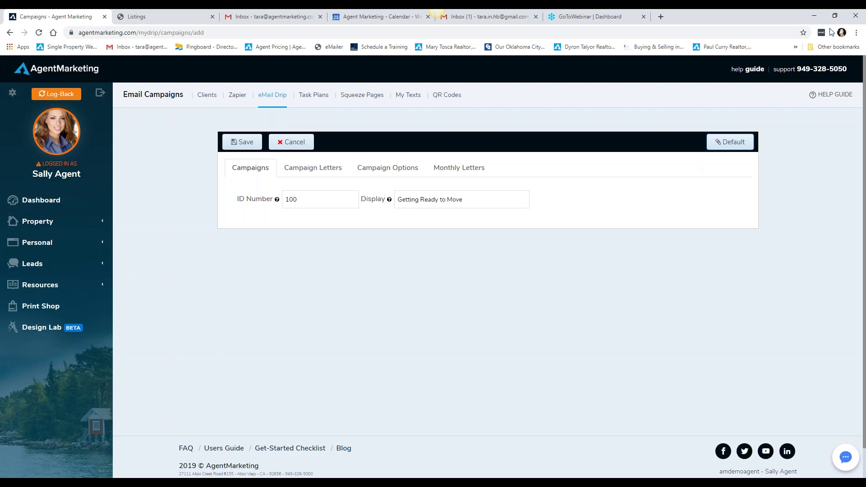
left_click(242, 142)
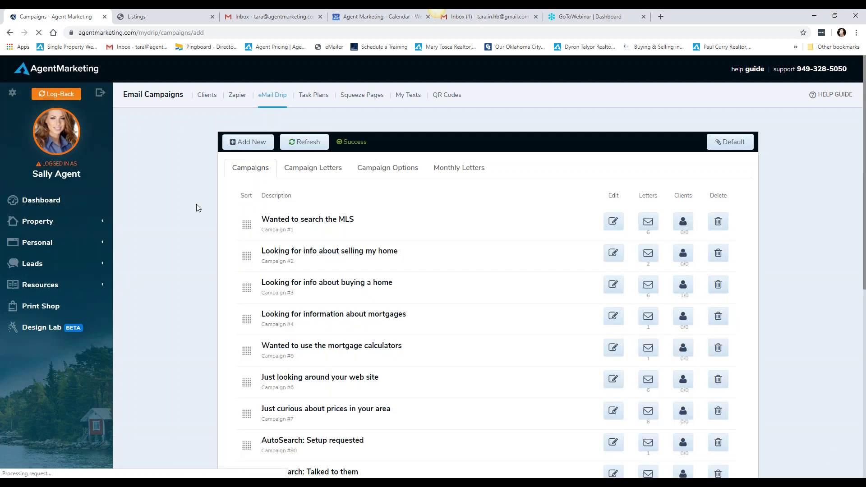
Add a new letter to the "Getting Ready to Move" campaign with a delay from signup of 1 hour.
scroll(196, 204, "down", 6)
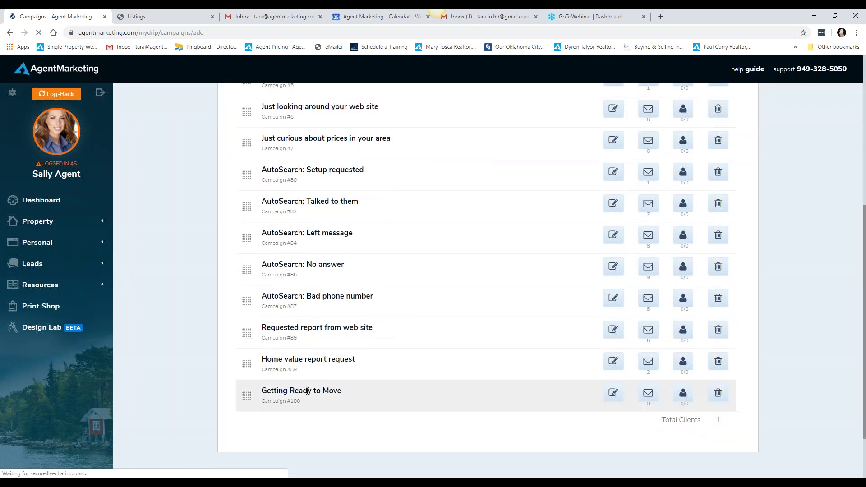
left_click(648, 393)
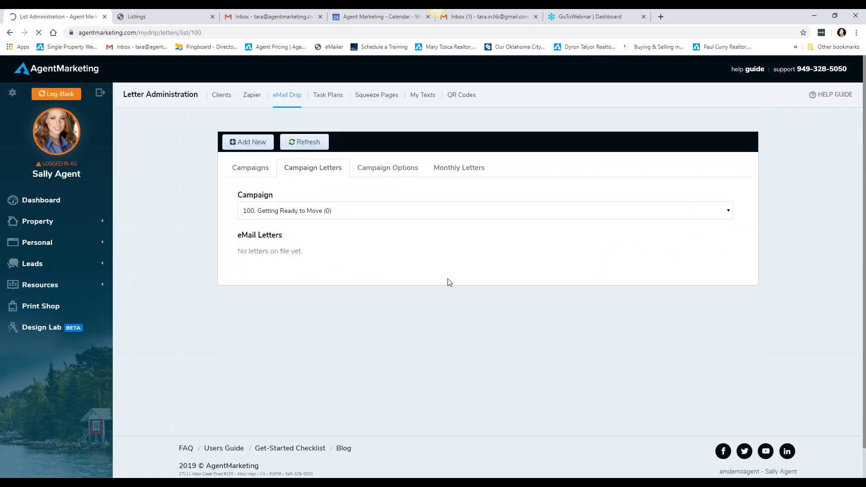
left_click(249, 142)
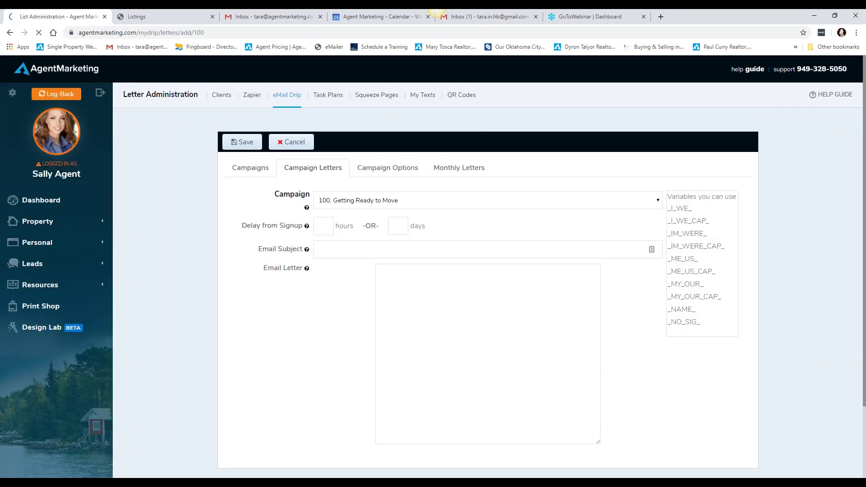
left_click(324, 227)
type("1")
Set the new letter's email subject to "So You Are Thinking of Moving?".
left_click(341, 245)
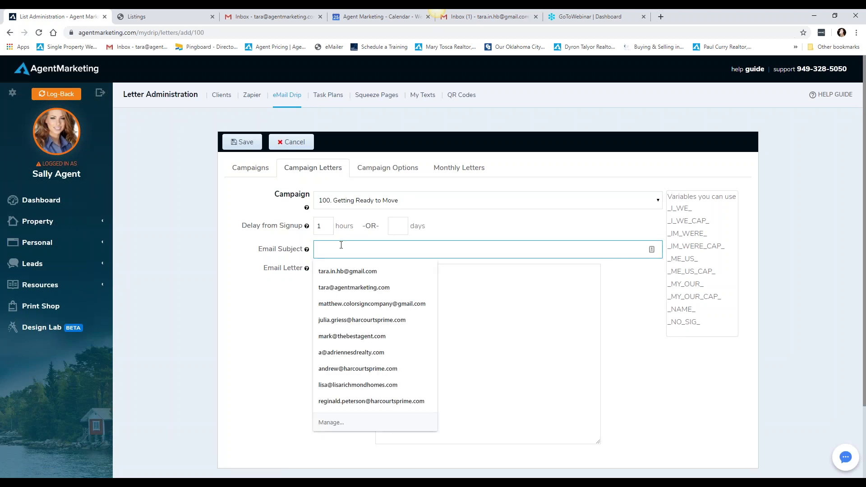
type("So yo")
key("BackSpace")
key("BackSpace")
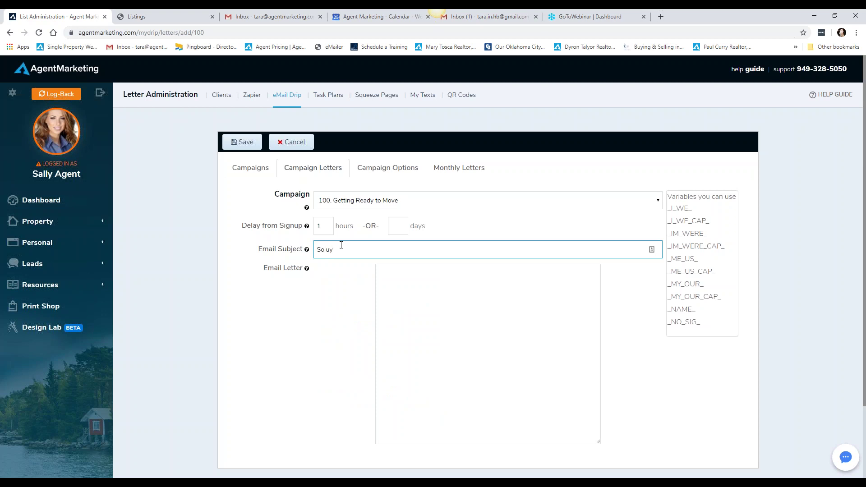
type("You Are Re")
key("BackSpace")
key("BackSpace")
type("t")
key("BackSpace")
type("Thinking of Moving?")
Enter "body of email here" as the letter's text, save the letter, and return to the campaign list.
left_click(422, 273)
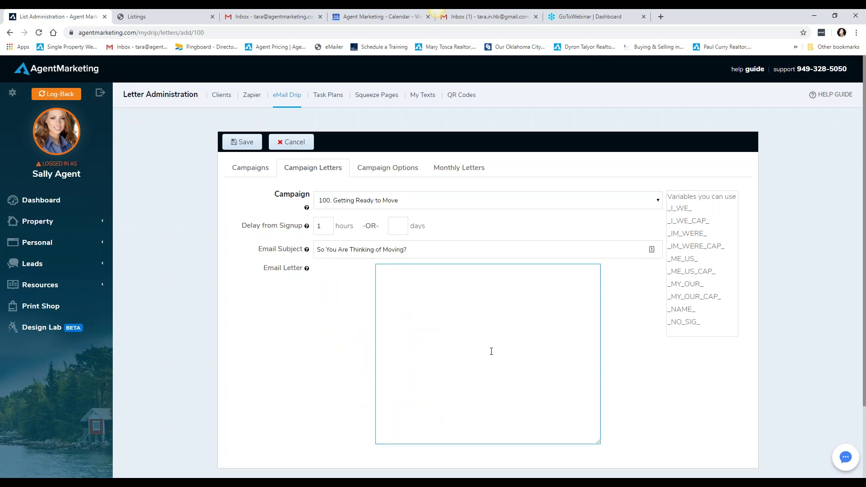
type("body of emailhere")
double_click(418, 271)
left_click(417, 271)
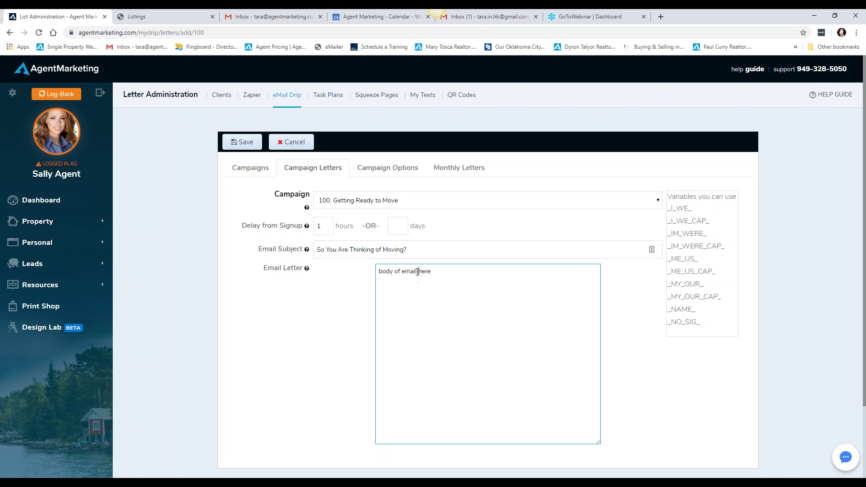
left_click(239, 143)
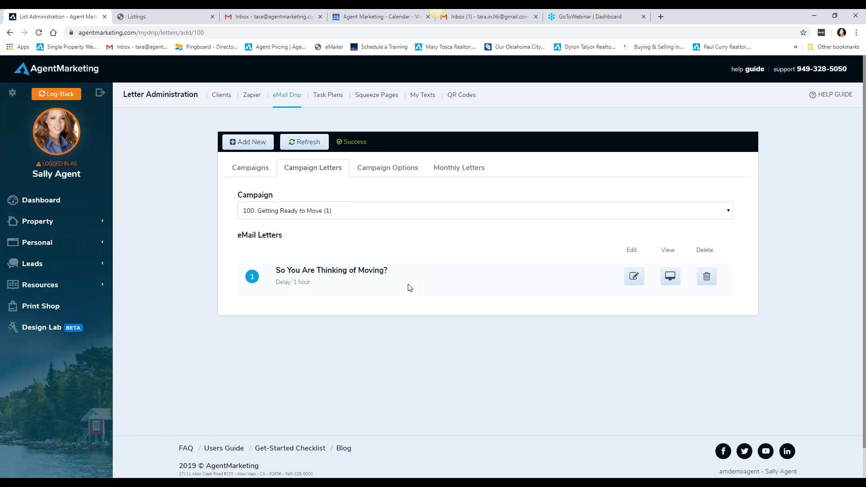
left_click(250, 167)
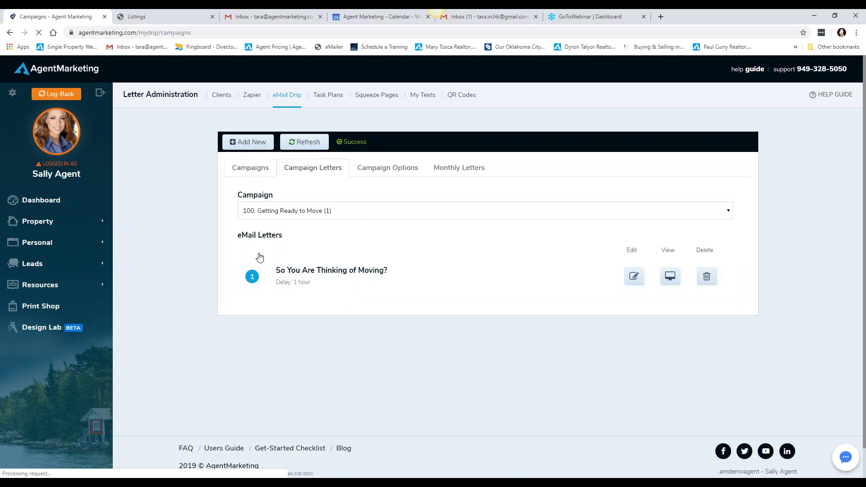
scroll(472, 215, "down", 6)
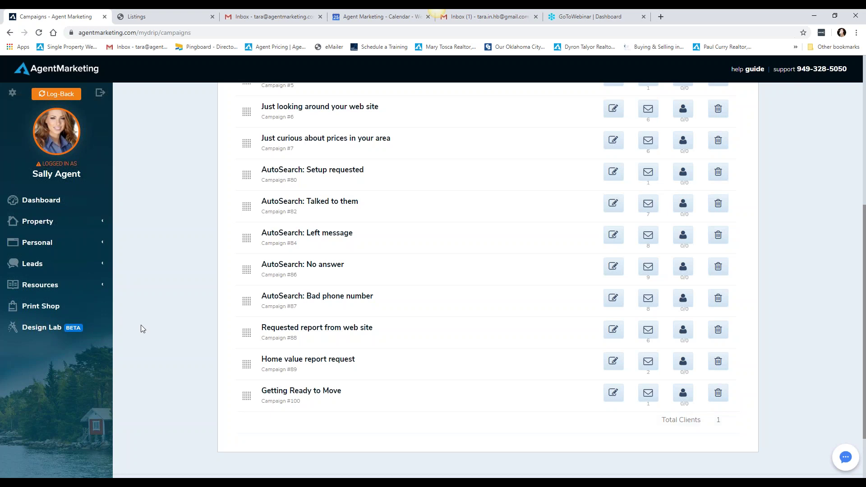
Open the lead notification settings and examine the auto-drip campaign choices for "Find out more - website contact".
left_click(57, 147)
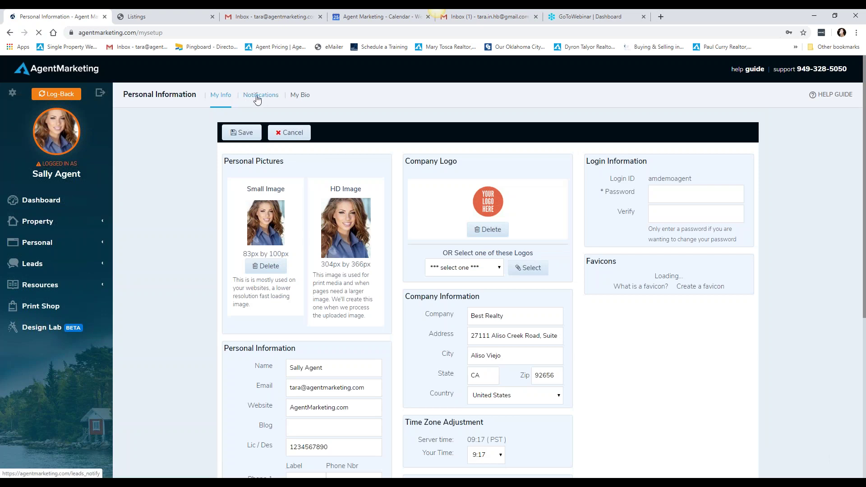
left_click(251, 96)
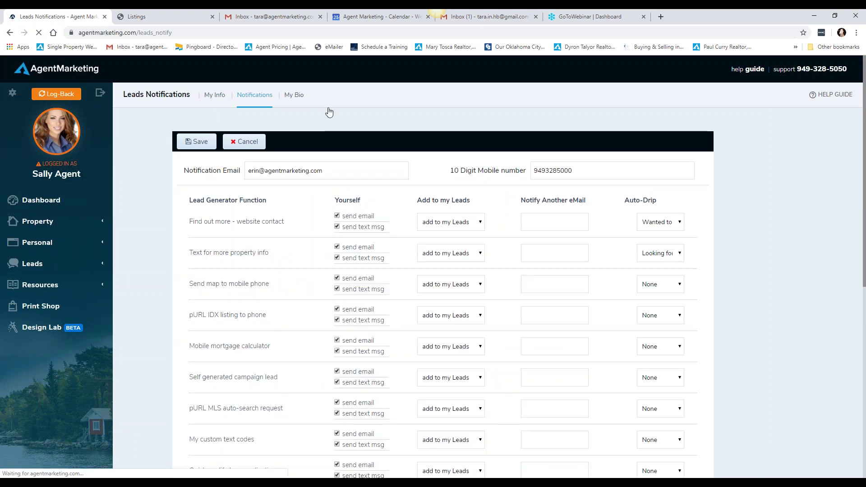
left_click(667, 223)
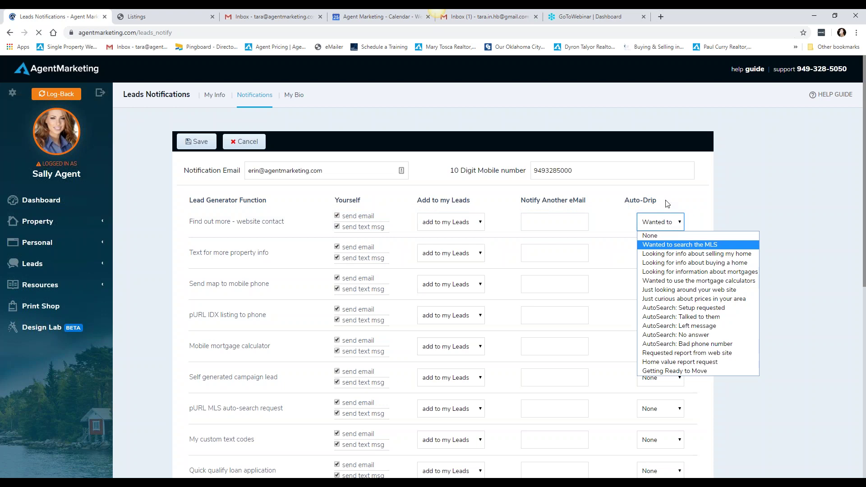
left_click(675, 204)
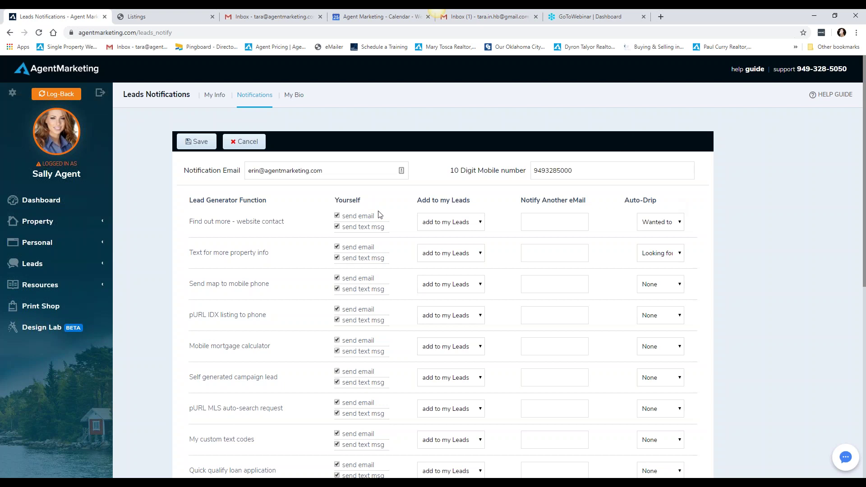
Choose "Looking for info about buying a home" as the auto-drip campaign for "Text for more property info".
left_click_drag(189, 253, 268, 253)
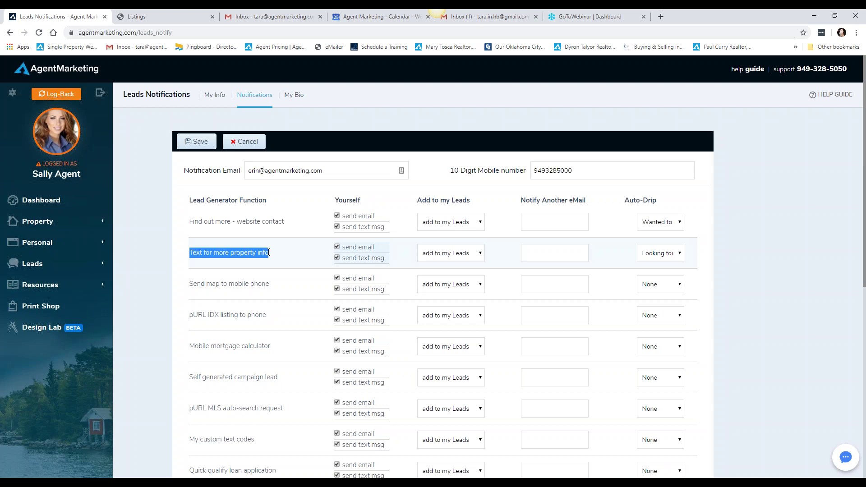
left_click(638, 256)
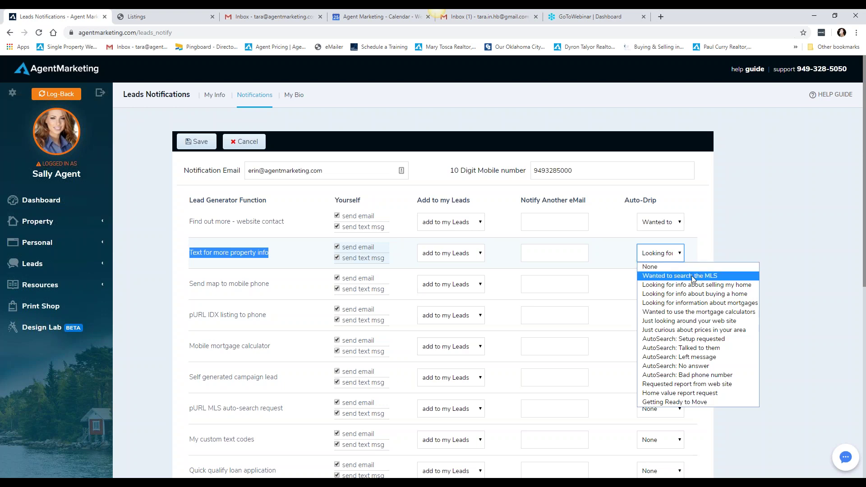
left_click(711, 295)
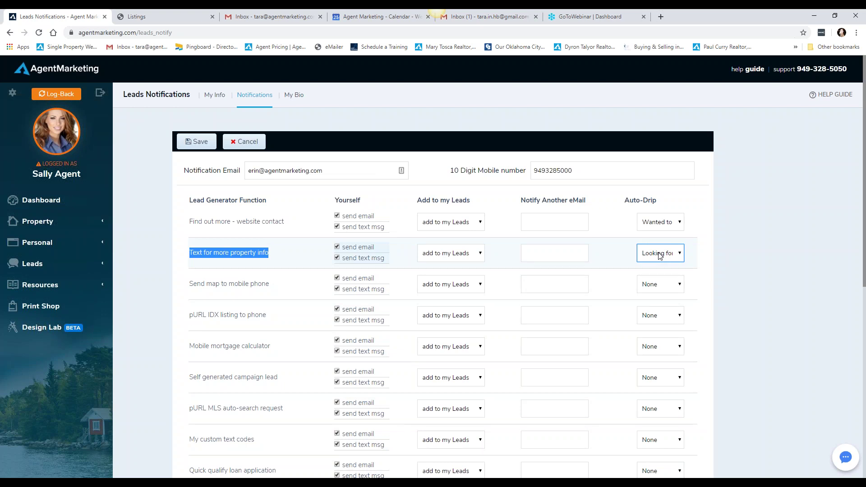
Return to the email drip campaign letters and list those of the "Wanted to search the MLS" campaign.
left_click(30, 267)
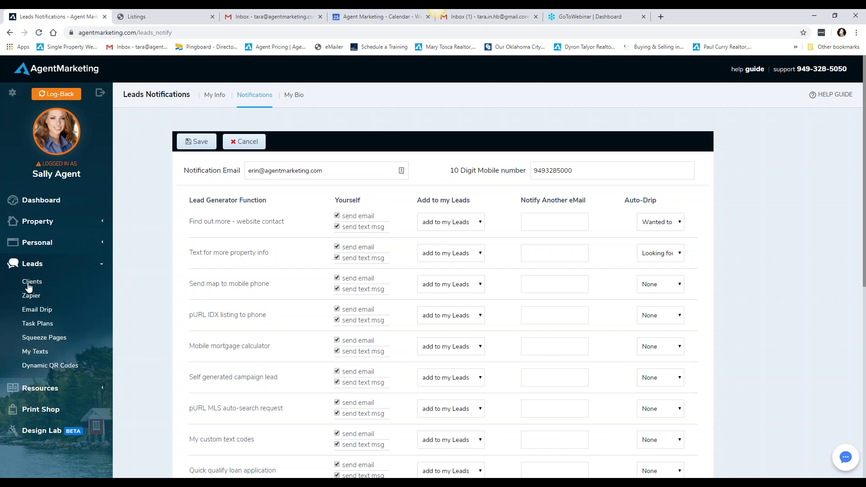
left_click(35, 314)
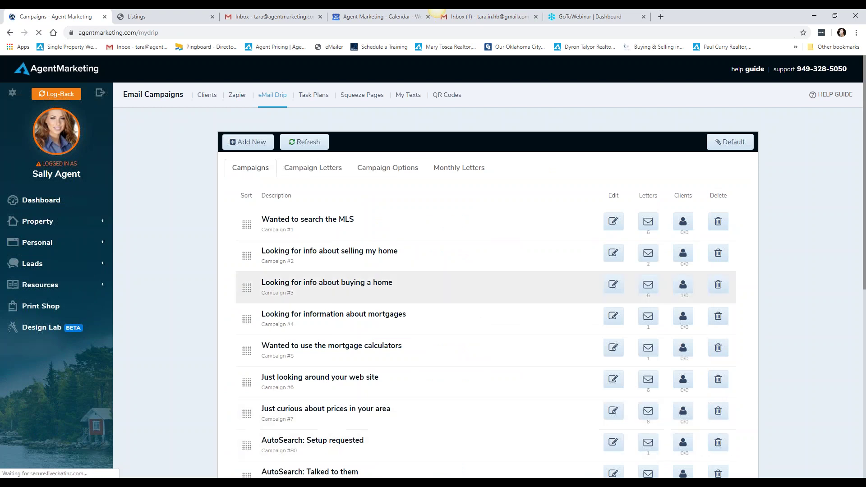
left_click(313, 167)
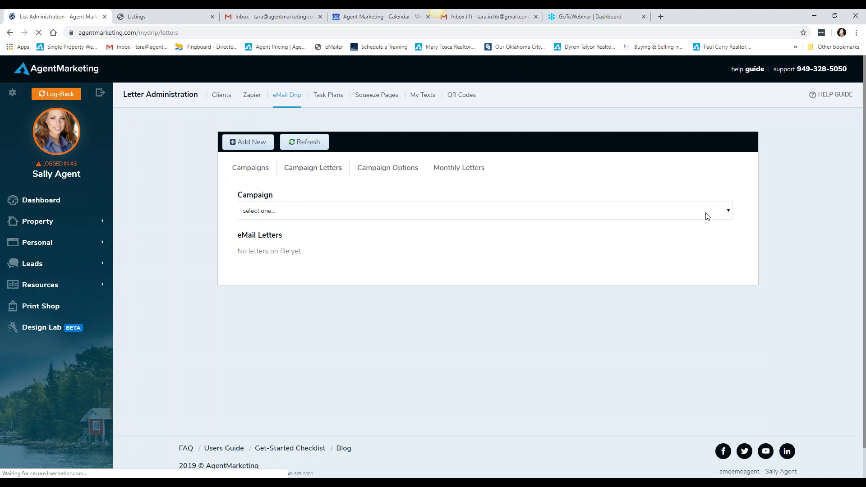
left_click(707, 215)
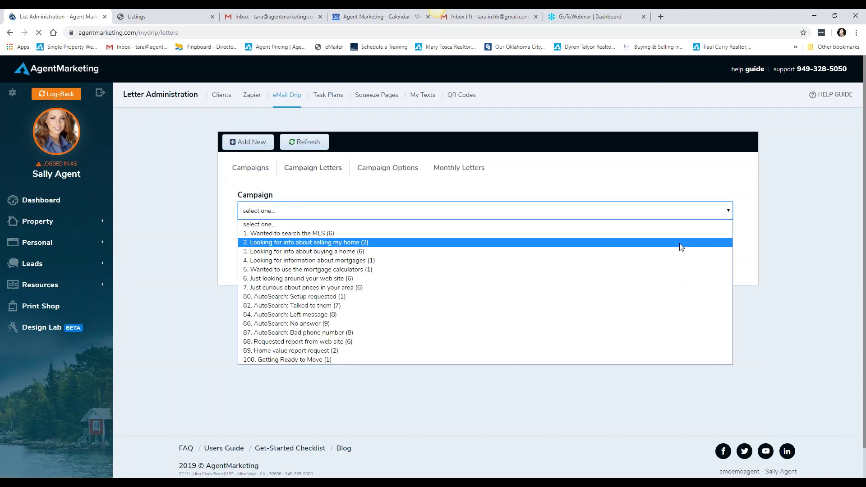
left_click(679, 233)
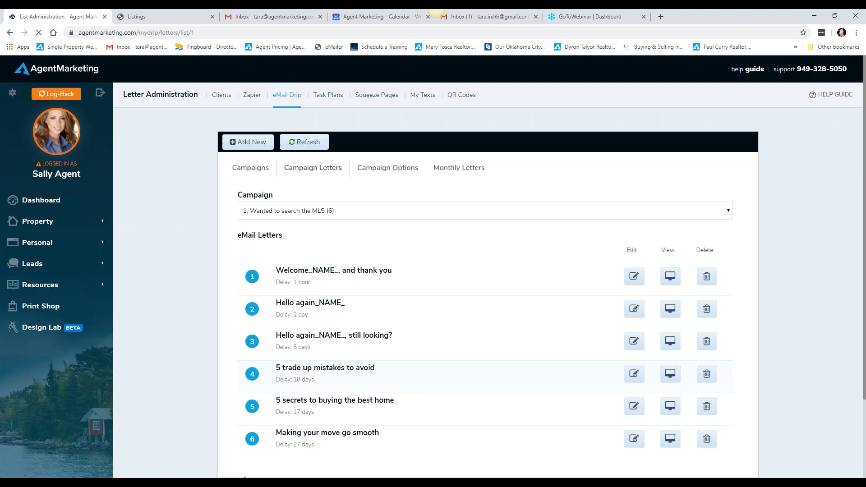
Examine the email signature in the campaign options, including the _AGENT_PIC_ and _LOGO_ variables and the signature rendering.
left_click(388, 167)
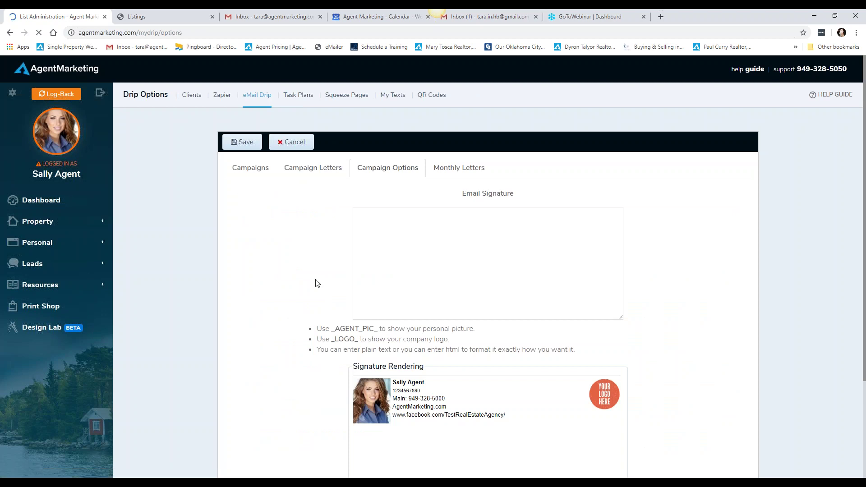
scroll(277, 280, "down", 2)
scroll(276, 281, "up", 2)
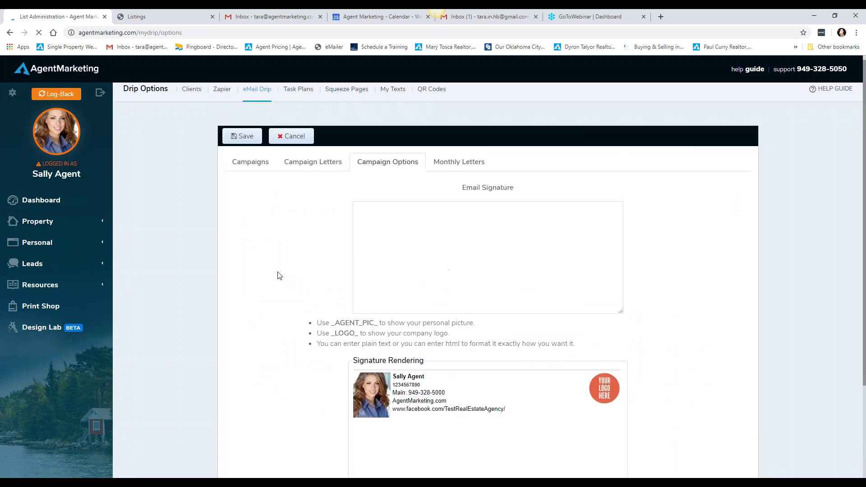
scroll(295, 339, "down", 1)
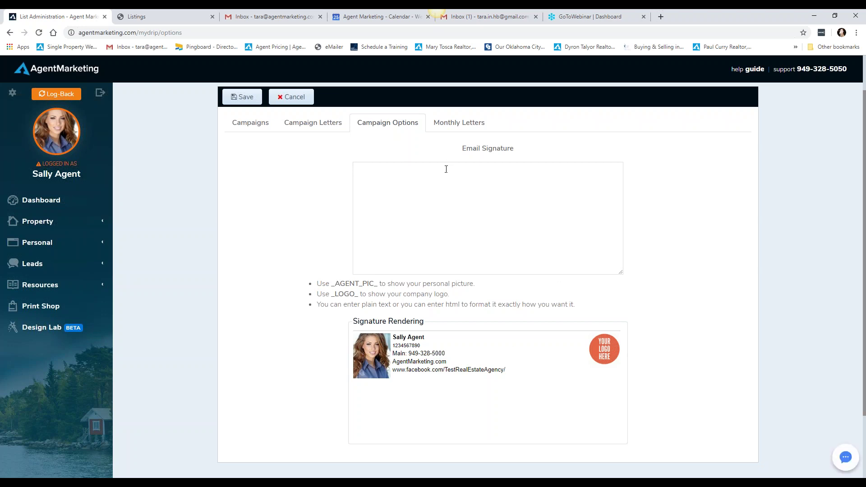
left_click_drag(316, 284, 477, 284)
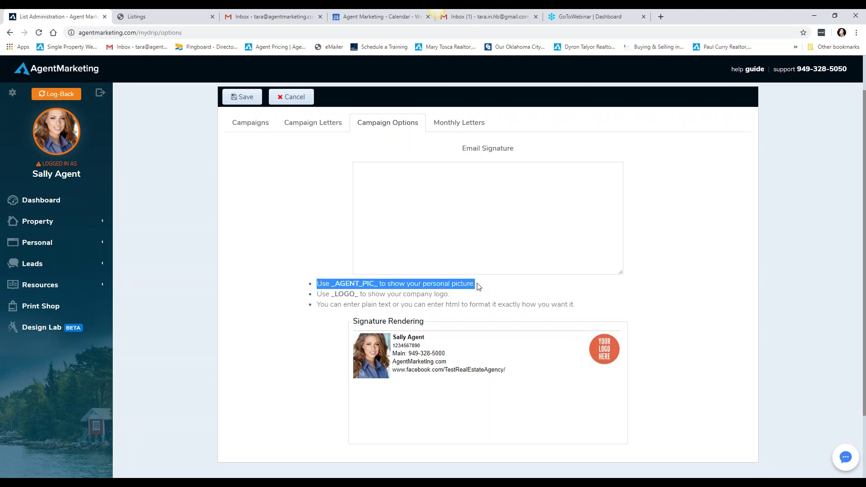
left_click_drag(319, 293, 450, 294)
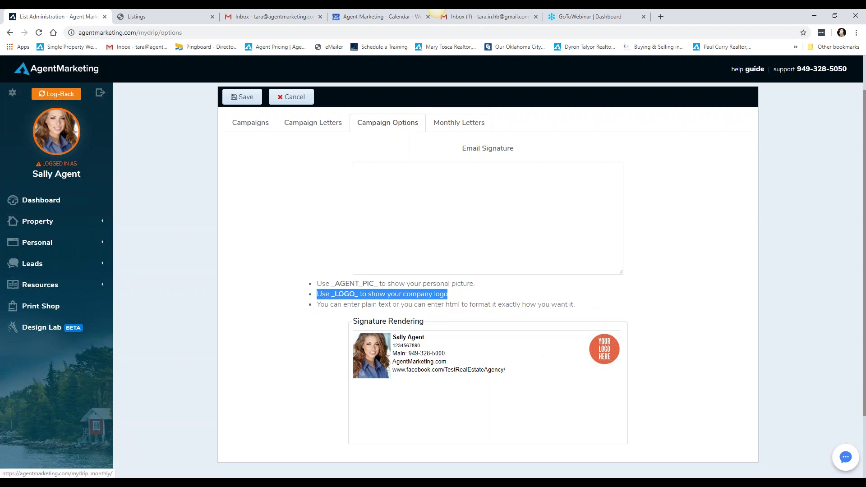
Open the monthly email letters and examine the subjects and send dates of the letters from January to December.
left_click(459, 122)
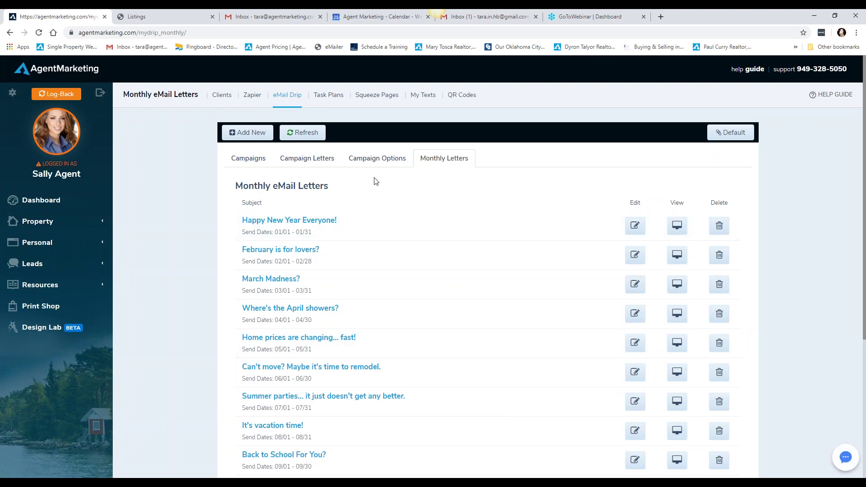
scroll(374, 180, "down", 3)
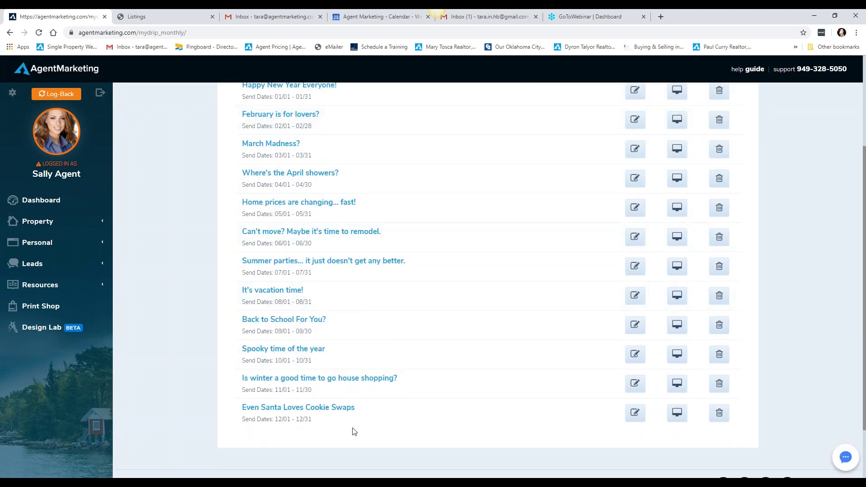
scroll(392, 211, "up", 1)
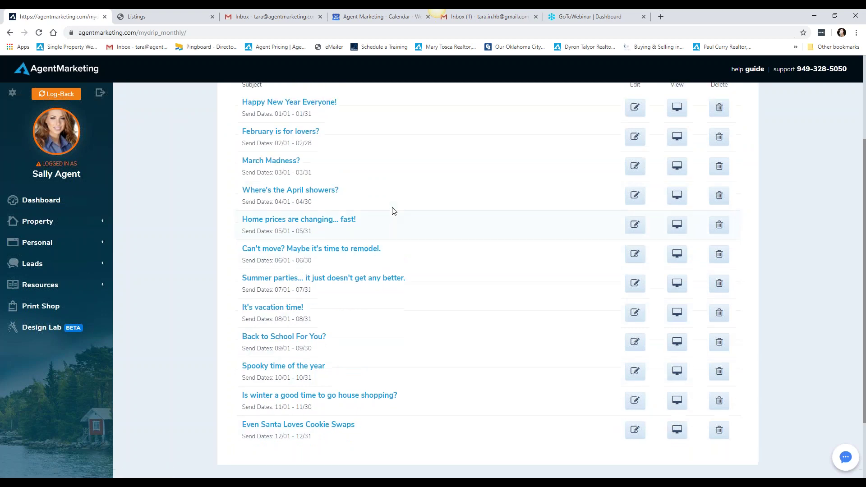
scroll(393, 211, "up", 2)
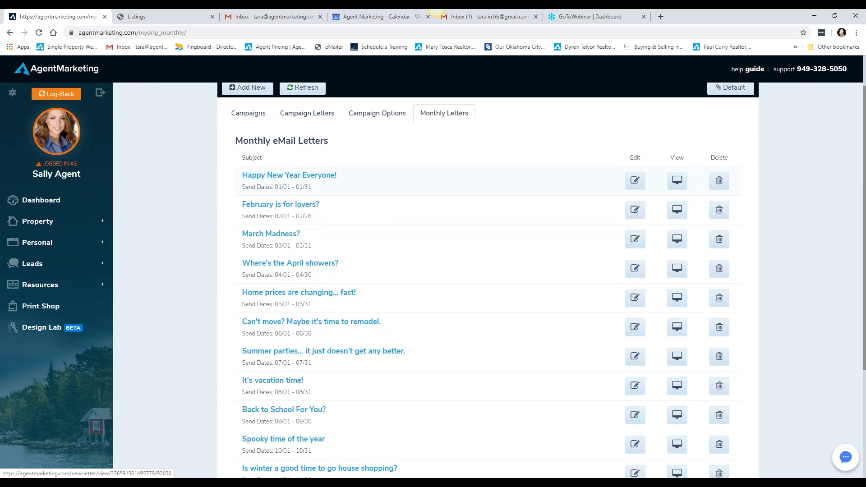
scroll(397, 352, "down", 3)
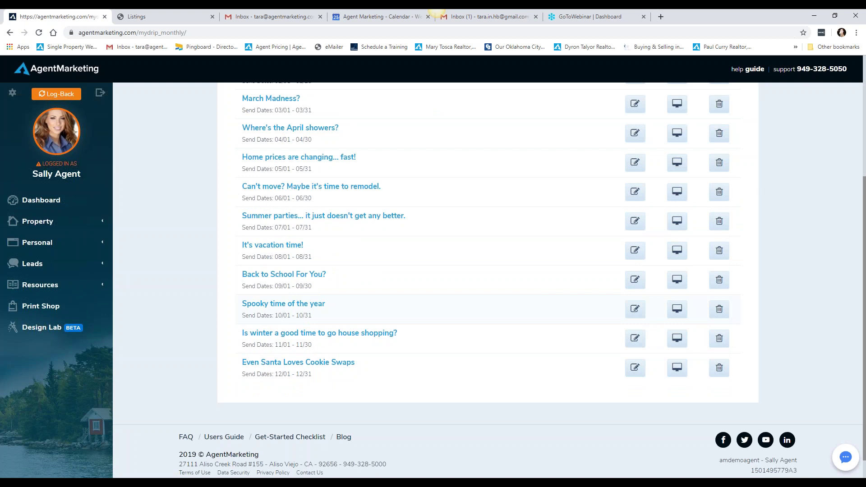
scroll(449, 301, "up", 4)
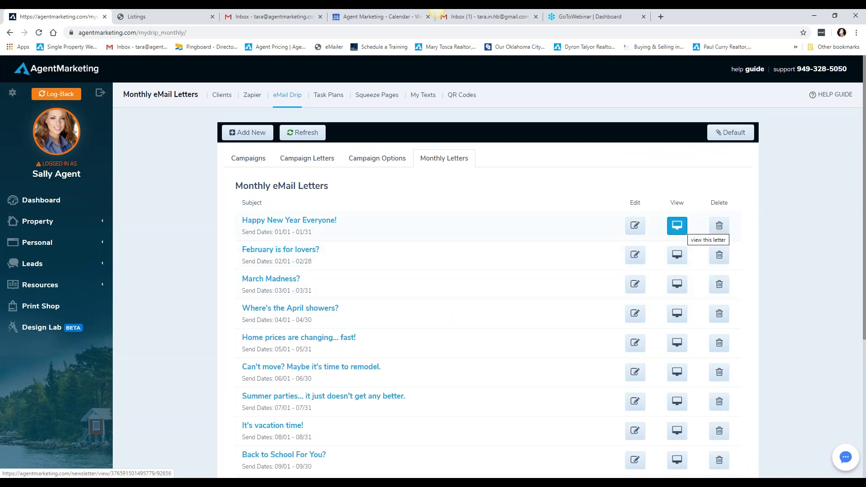
scroll(681, 233, "down", 1)
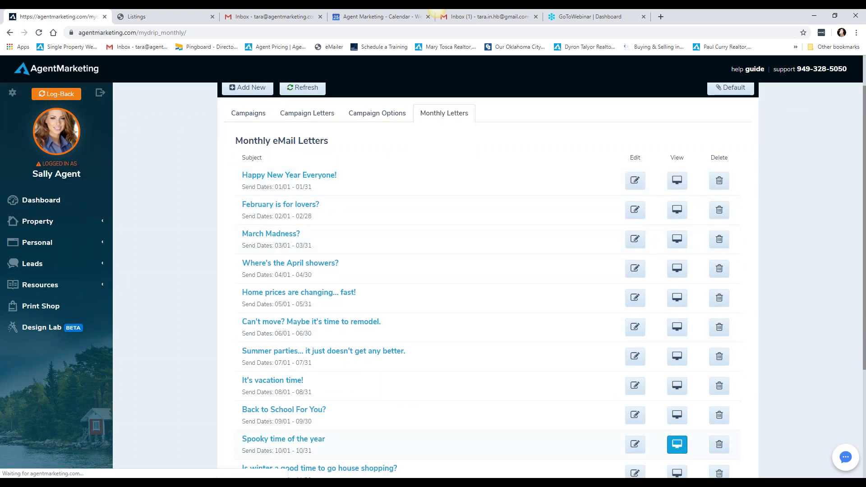
View the "Spooky time of the year" October newsletter and examine its header image, September market statistics, body text and agent signature.
left_click(677, 444)
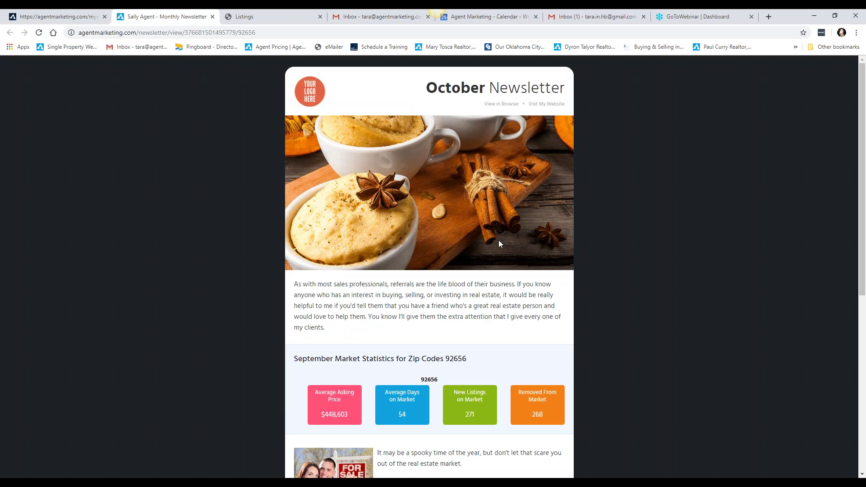
scroll(621, 256, "down", 7)
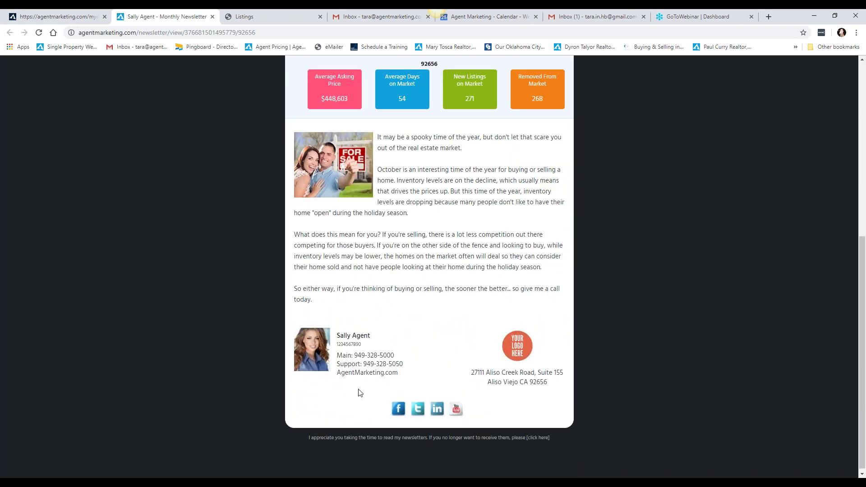
scroll(608, 335, "up", 6)
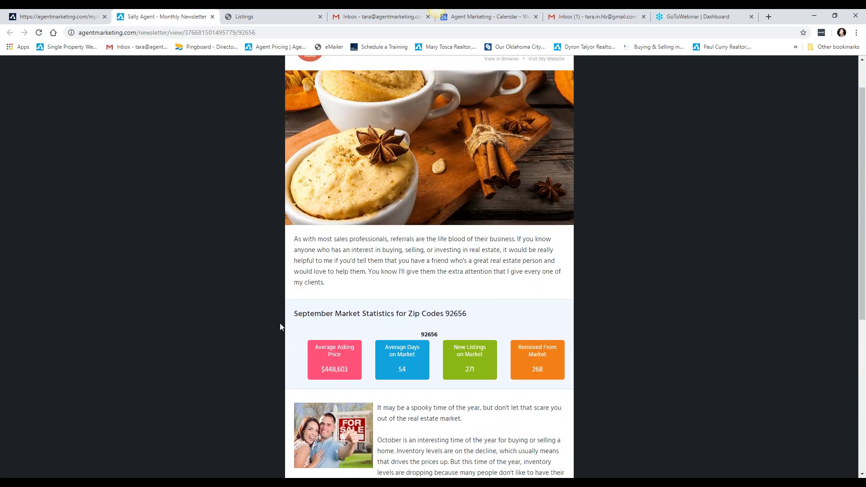
left_click_drag(294, 315, 471, 314)
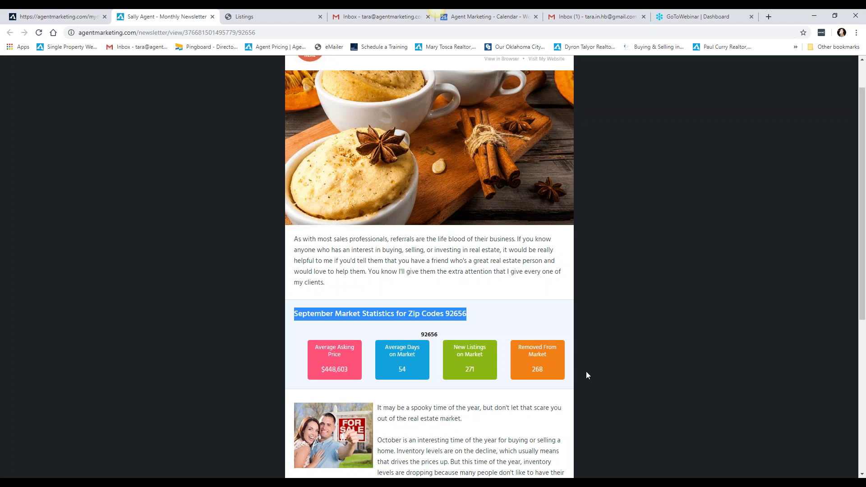
scroll(586, 375, "down", 2)
scroll(618, 337, "down", 3)
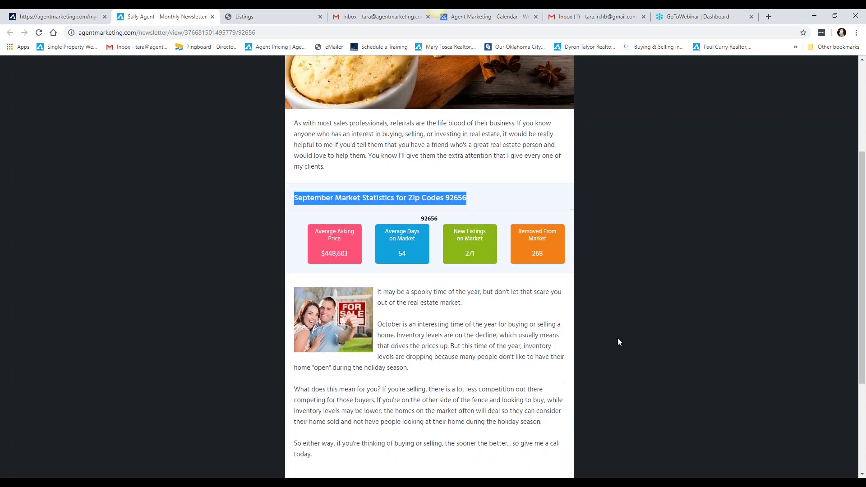
scroll(617, 337, "up", 6)
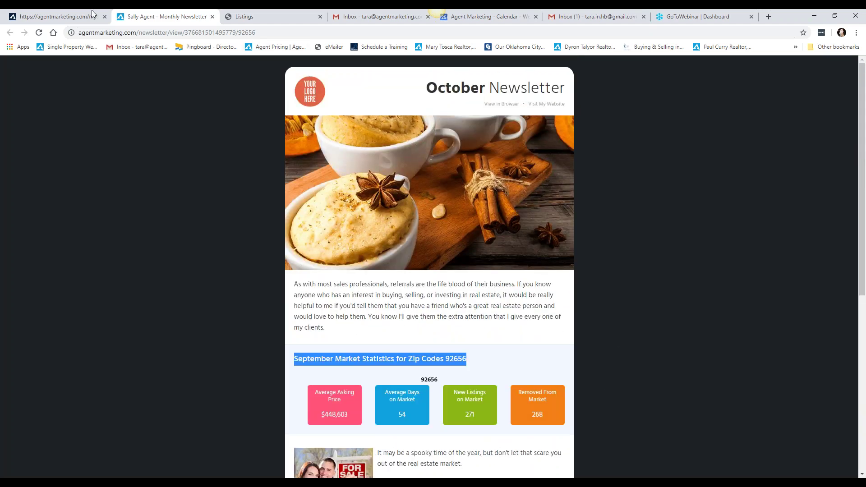
Open the "Spooky time of the year" monthly letter for editing and compare its header image with the newsletter preview.
left_click(57, 17)
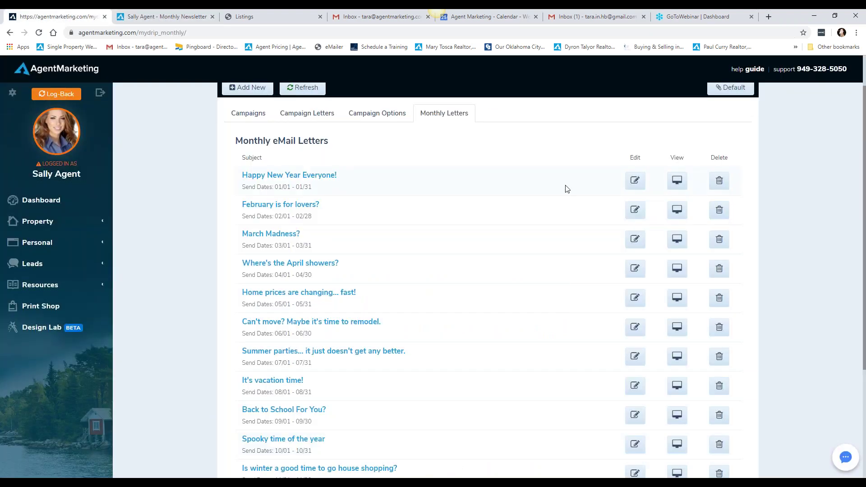
left_click(635, 444)
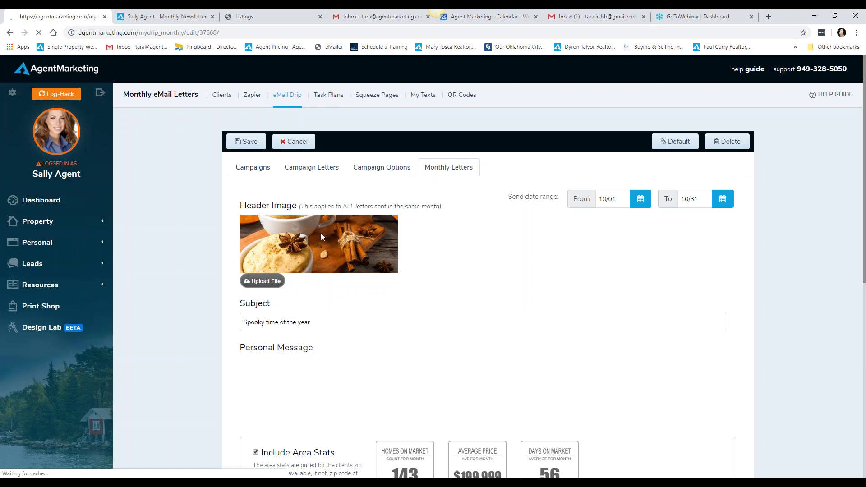
left_click(165, 16)
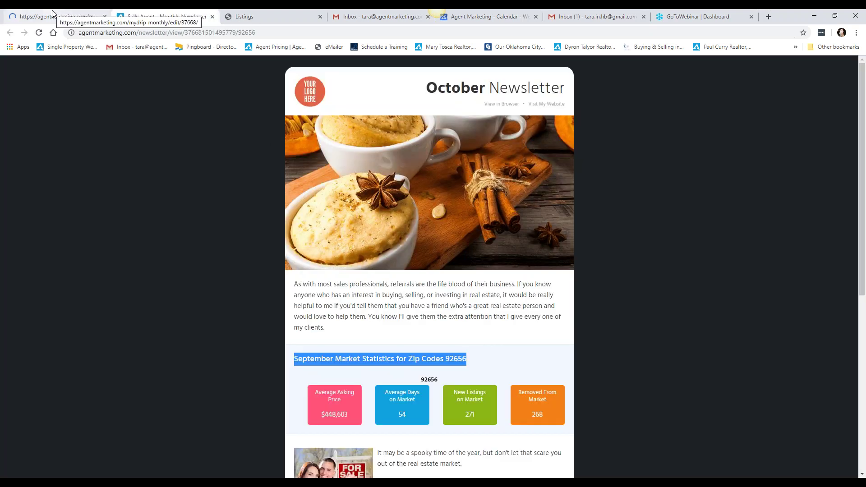
left_click(21, 13)
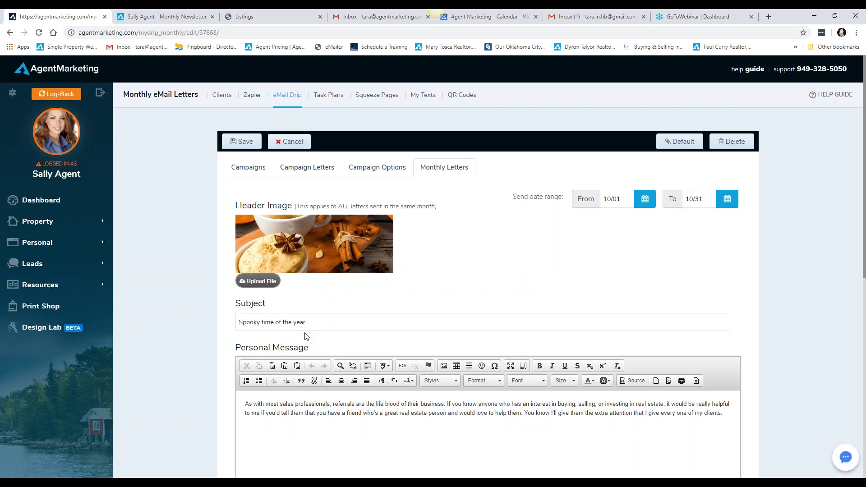
Examine the letter's personal message, Include Area Stats option and email message body.
scroll(172, 326, "down", 2)
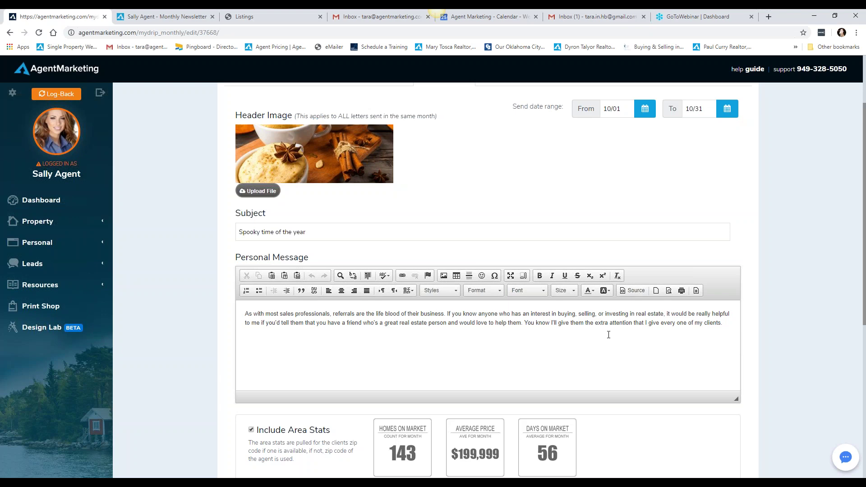
scroll(608, 335, "down", 3)
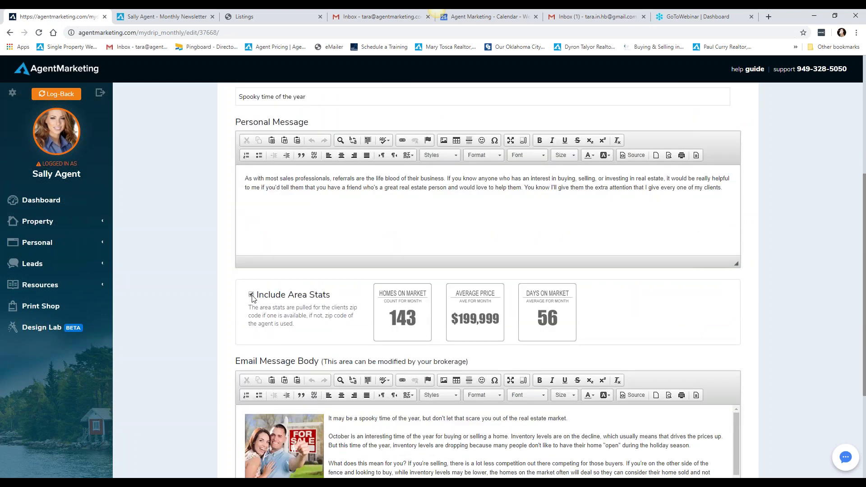
scroll(382, 312, "down", 3)
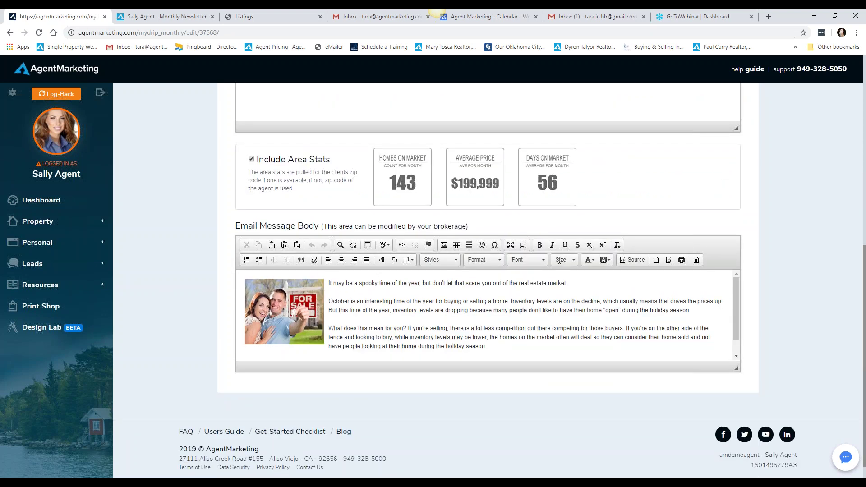
scroll(415, 306, "down", 2)
scroll(531, 310, "up", 2)
scroll(158, 227, "up", 5)
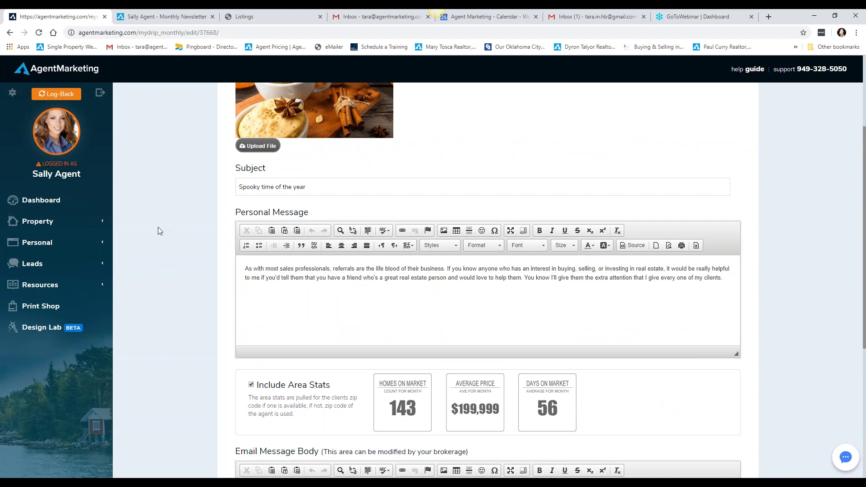
Add a blank line below the personal message, inspect the message's HTML source and return to the formatted view.
left_click(545, 294)
key("Return")
left_click(632, 246)
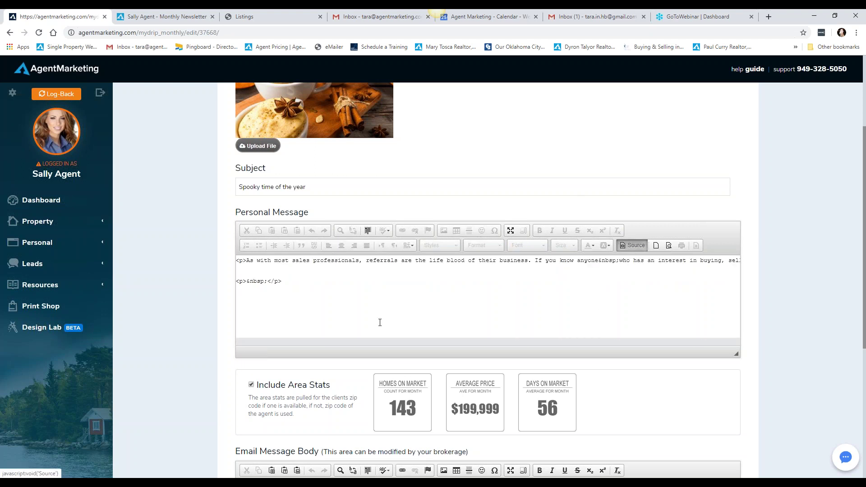
left_click(263, 296)
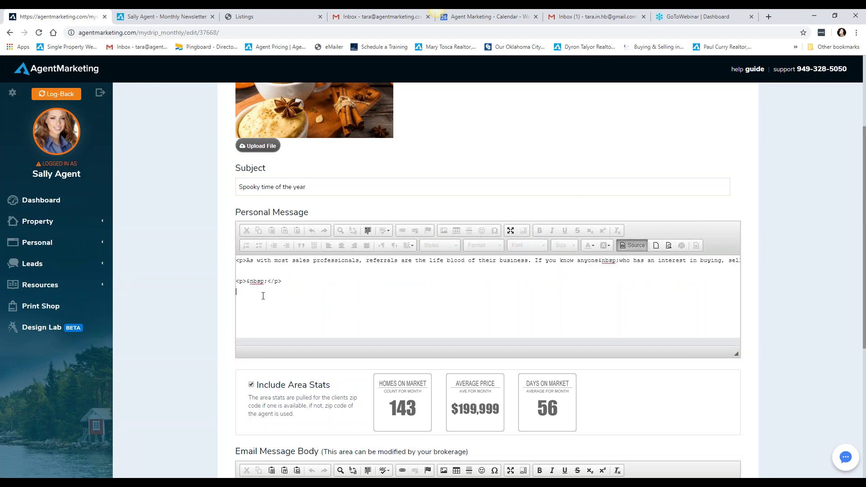
left_click(632, 245)
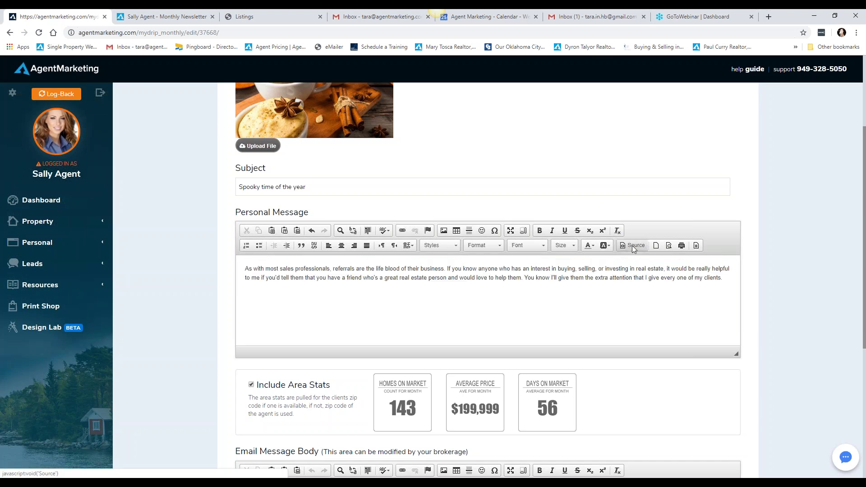
scroll(476, 257, "up", 3)
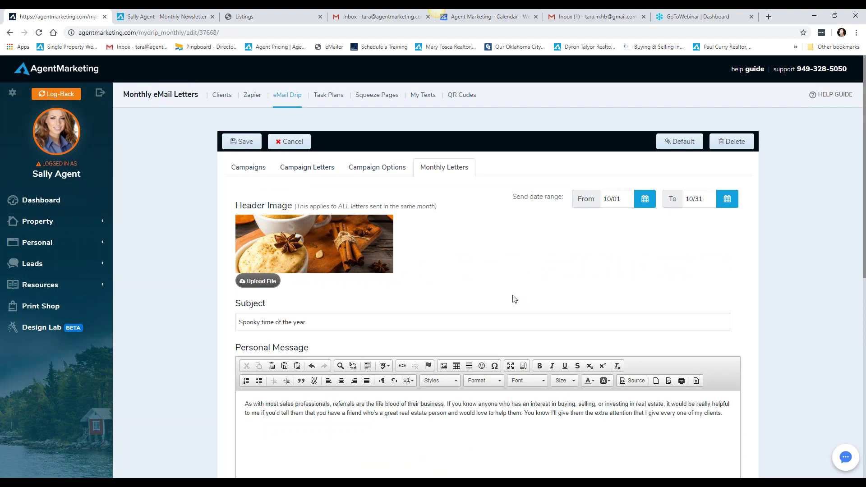
left_click(769, 16)
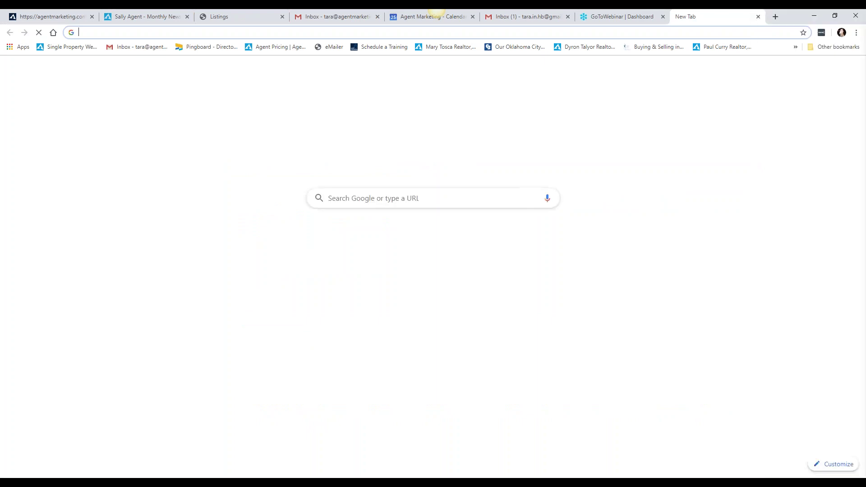
key("ctrl+w")
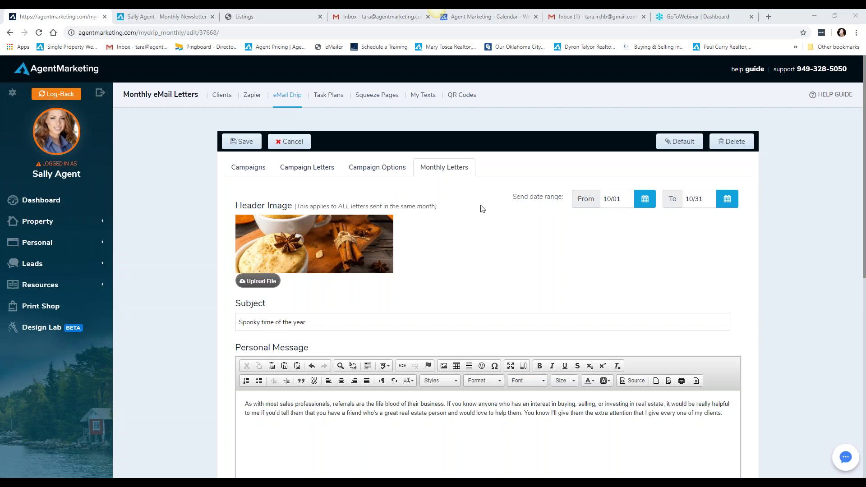
Set the end of the letter's send date range to 10/20.
scroll(482, 209, "down", 1)
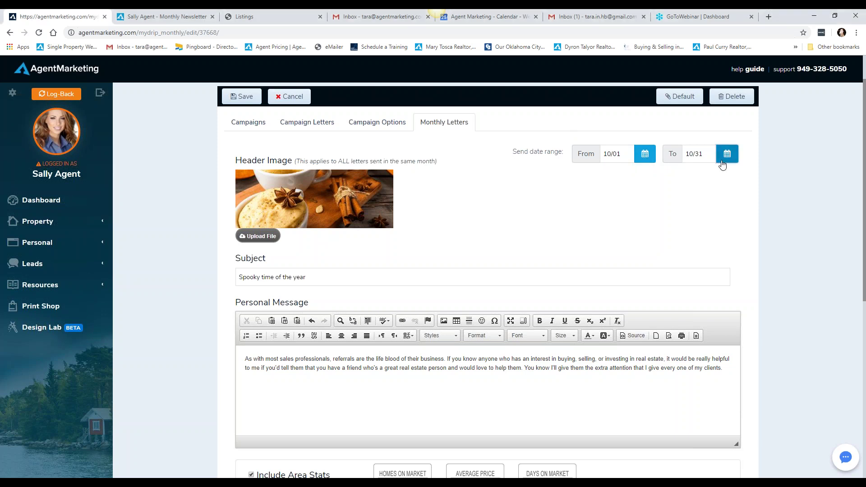
left_click(698, 158)
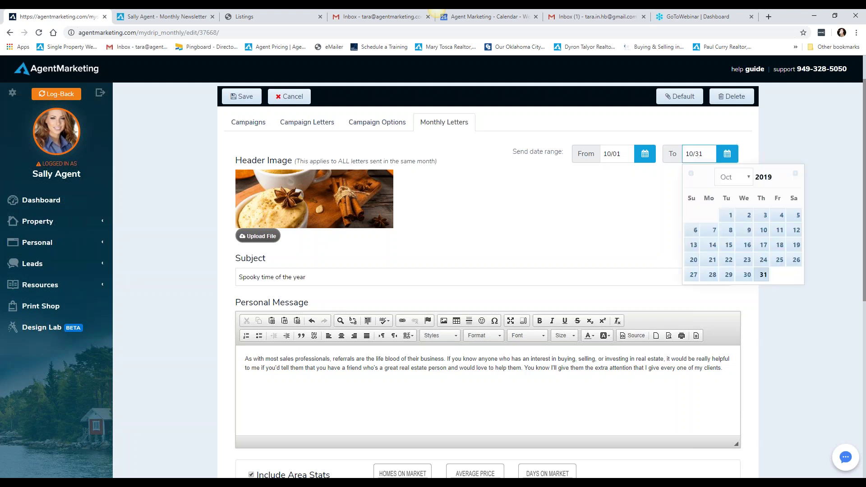
left_click(693, 260)
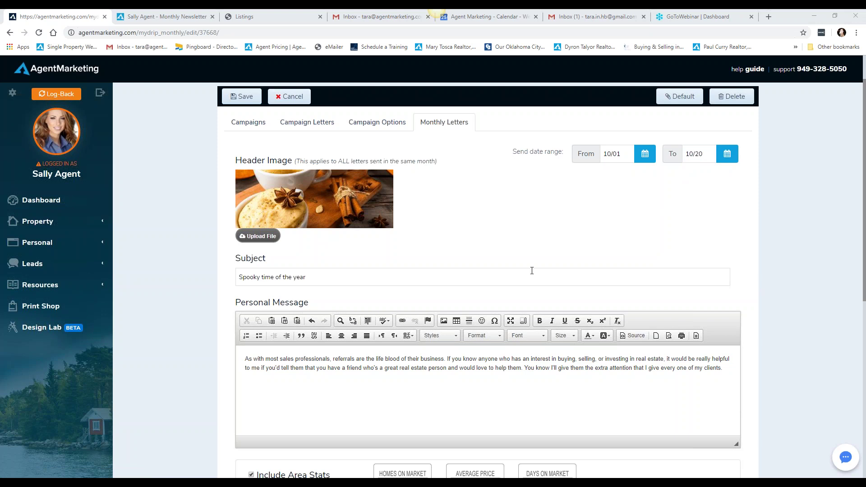
scroll(612, 260, "down", 1)
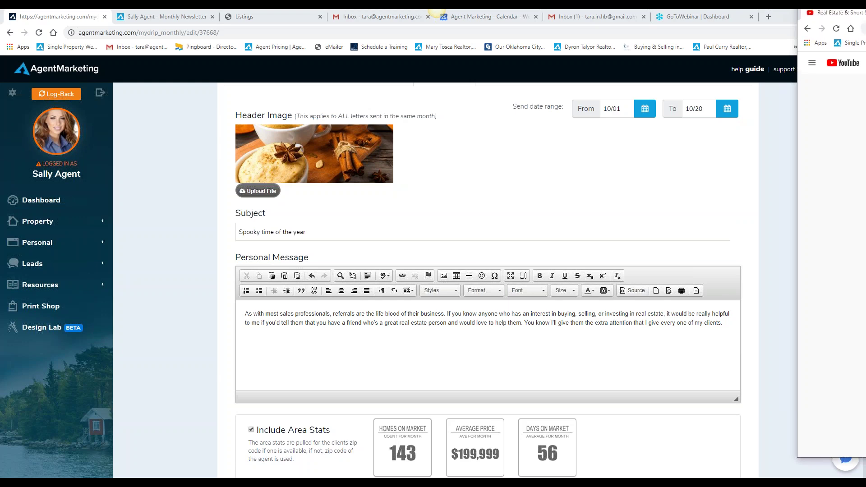
Bring the YouTube video "Real Estate & Short Sales 2019" into the main browser window and open its embed code through sharing.
left_click(821, 20)
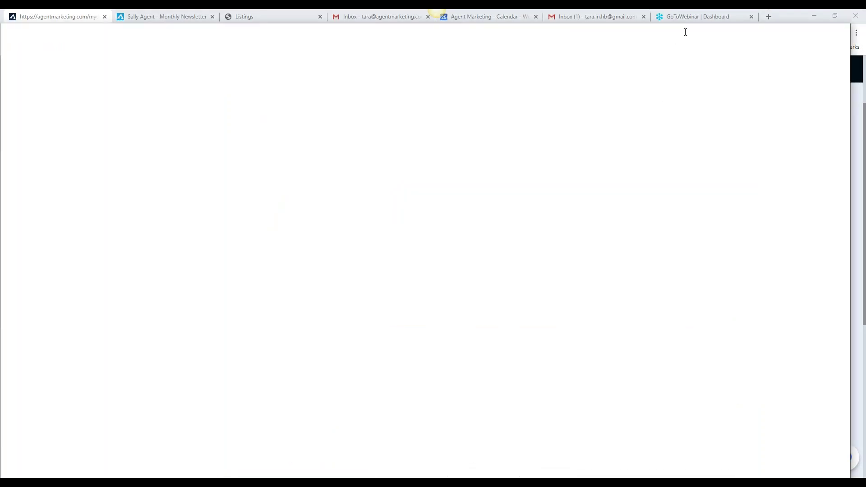
left_click_drag(752, 18, 769, 21)
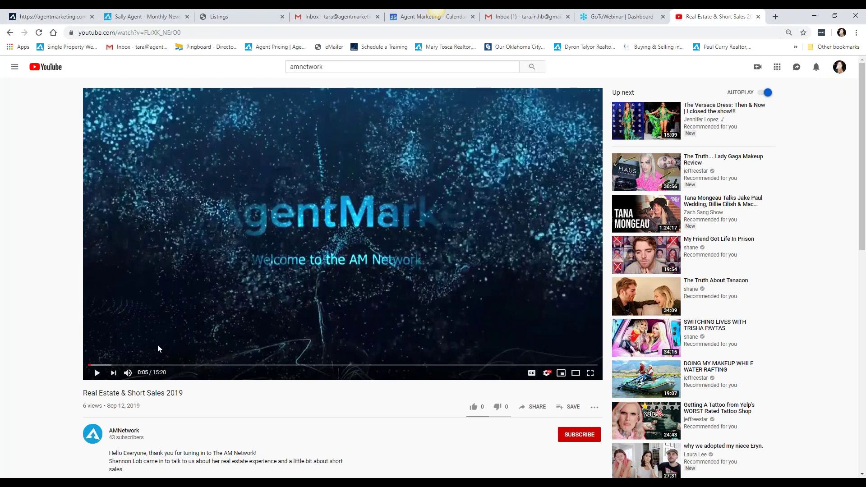
left_click(536, 410)
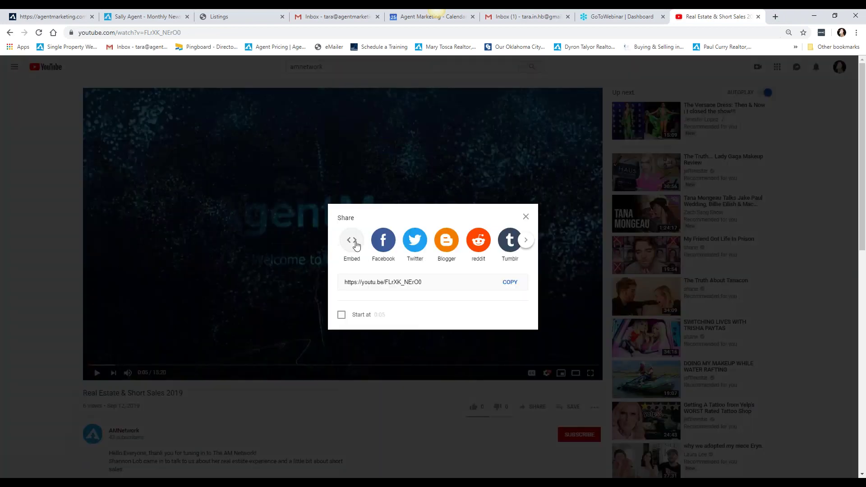
left_click(355, 244)
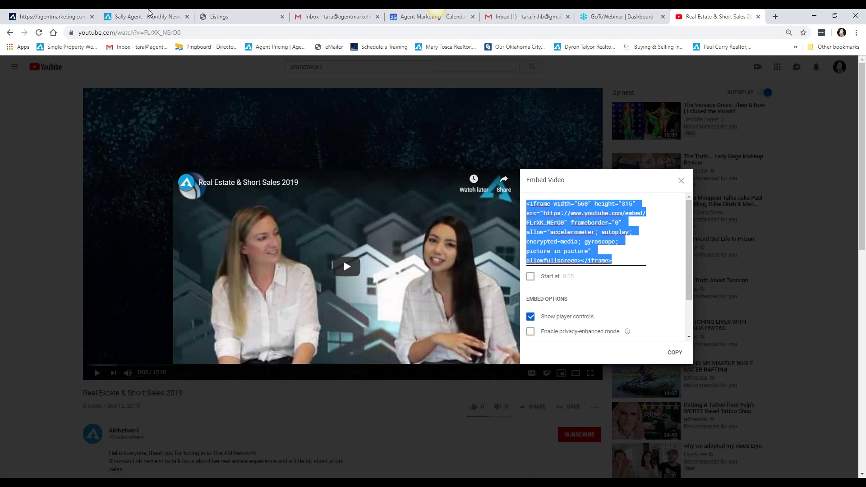
Paste the YouTube video's embed code at the end of the personal message's HTML source, return to the formatted view and save the letter.
left_click(48, 22)
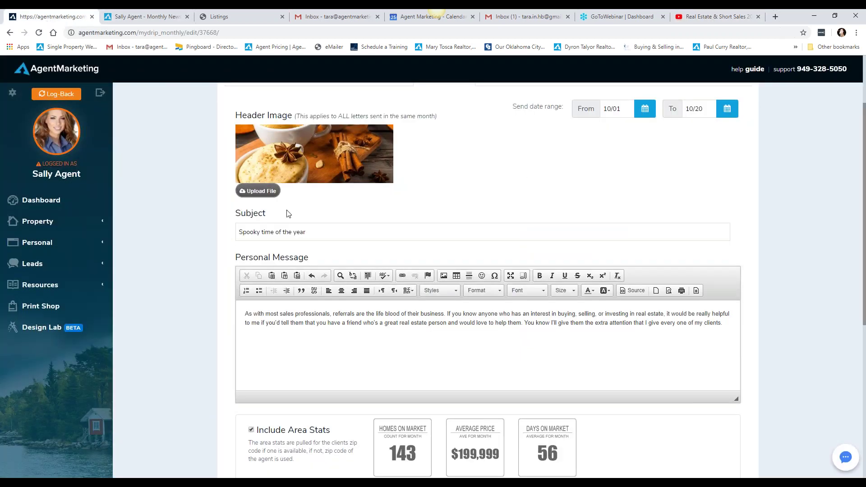
left_click(632, 292)
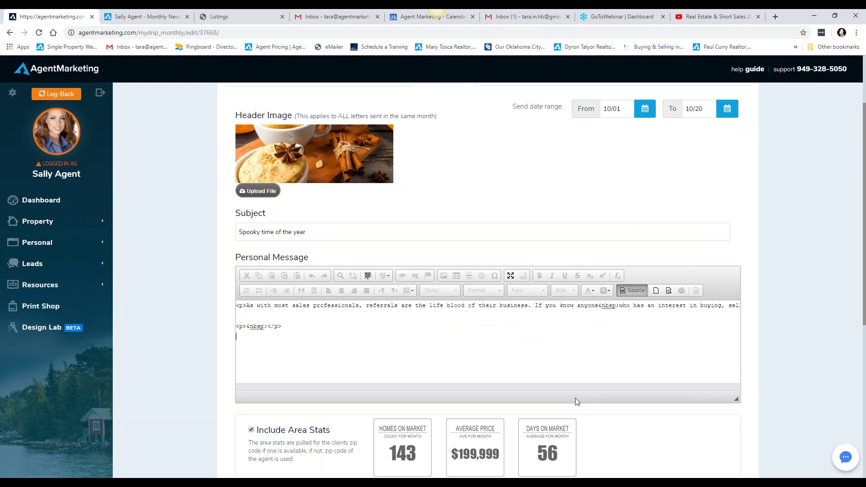
left_click(241, 337)
key("ctrl+v")
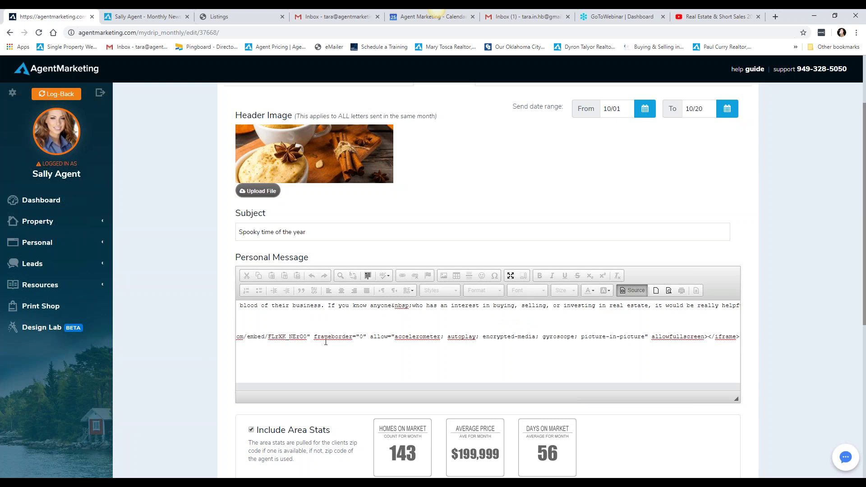
left_click(632, 292)
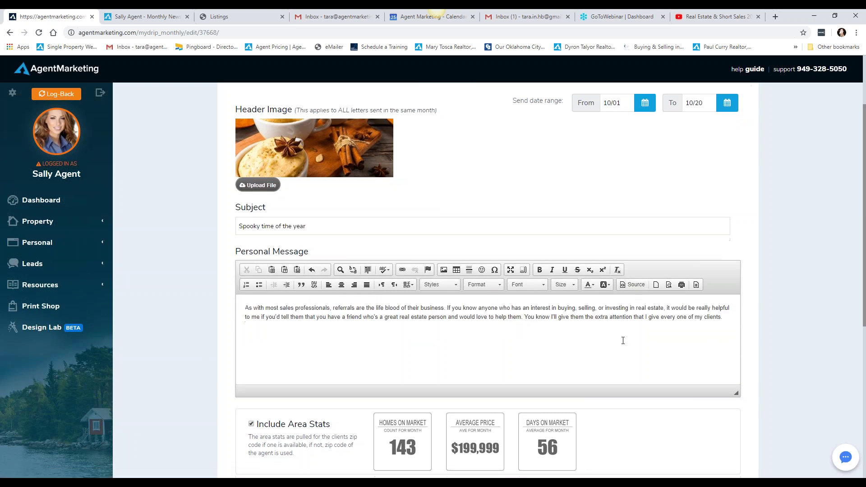
scroll(559, 295, "up", 2)
scroll(559, 295, "up", 1)
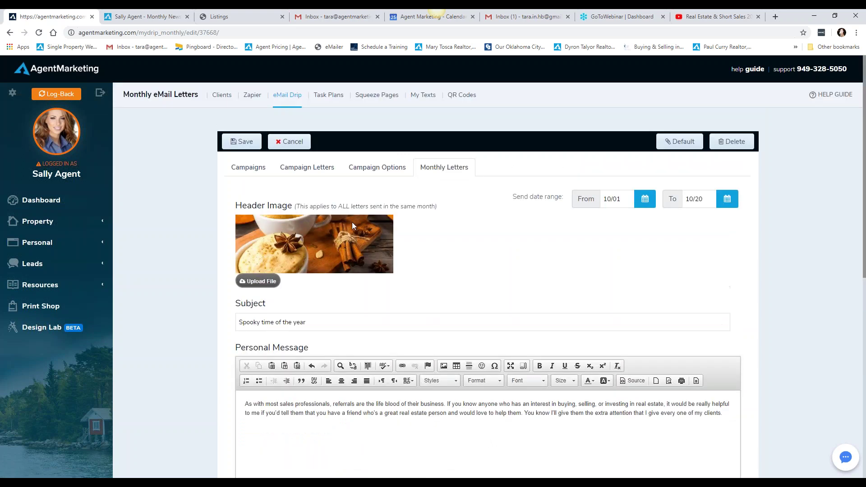
left_click(241, 141)
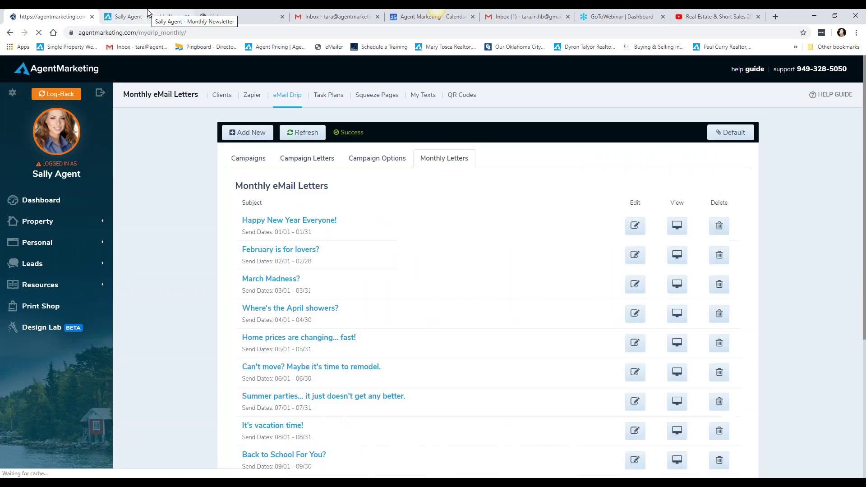
Reload the October newsletter preview and check the area below the personal message for the embedded video.
key("ctrl+Tab")
left_click(39, 33)
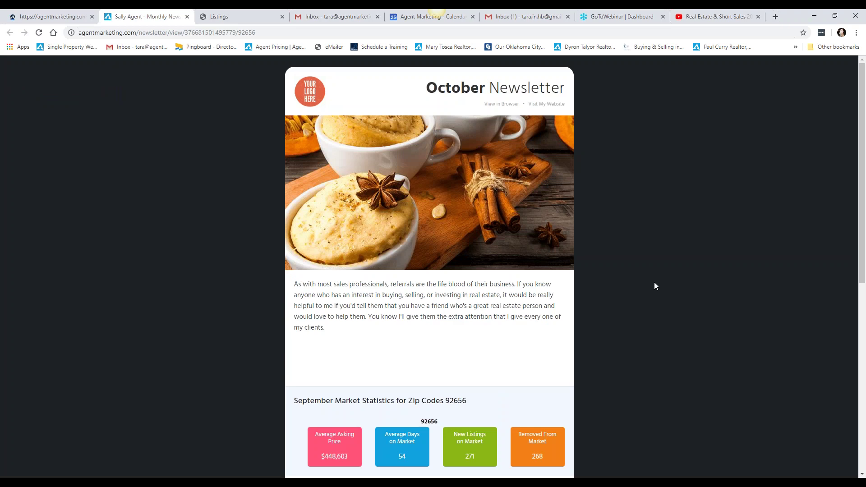
scroll(655, 286, "down", 5)
scroll(654, 284, "up", 5)
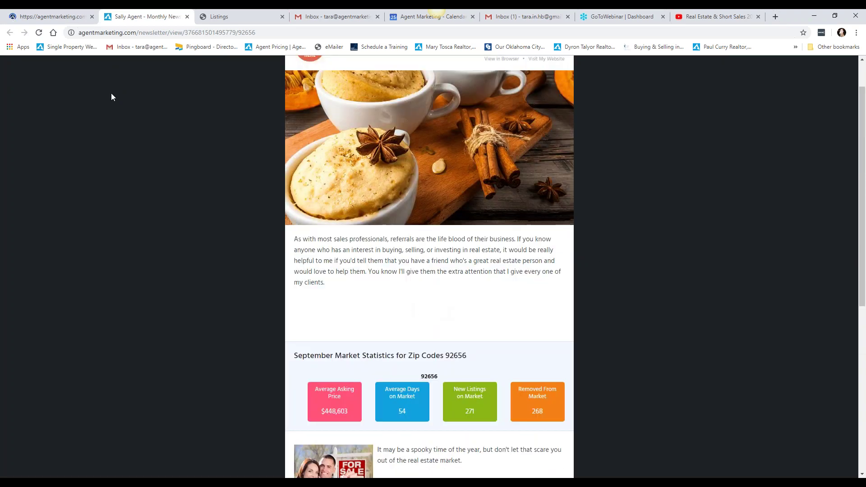
left_click(48, 18)
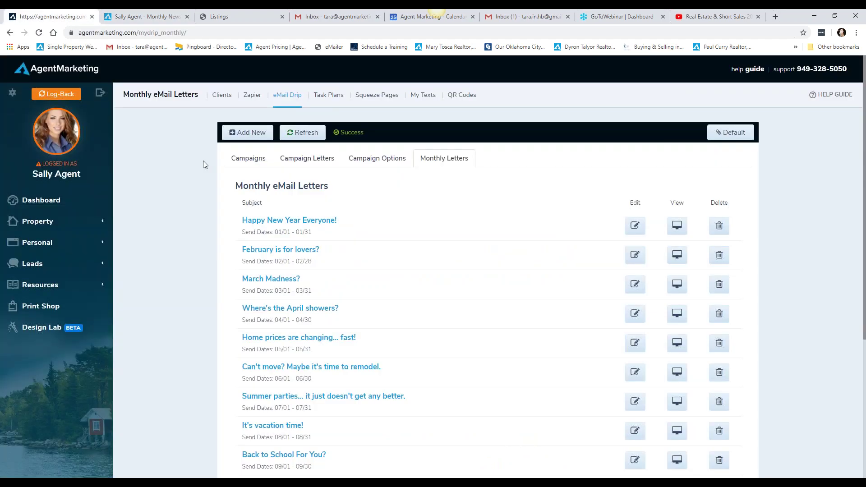
left_click(126, 17)
left_click(40, 32)
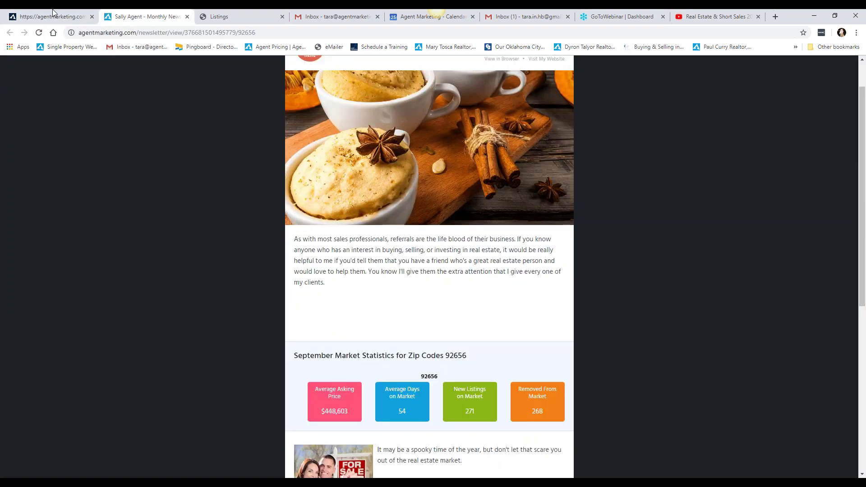
Return to the monthly email letters list and review the subjects and send dates through December.
left_click(50, 17)
left_click(50, 17)
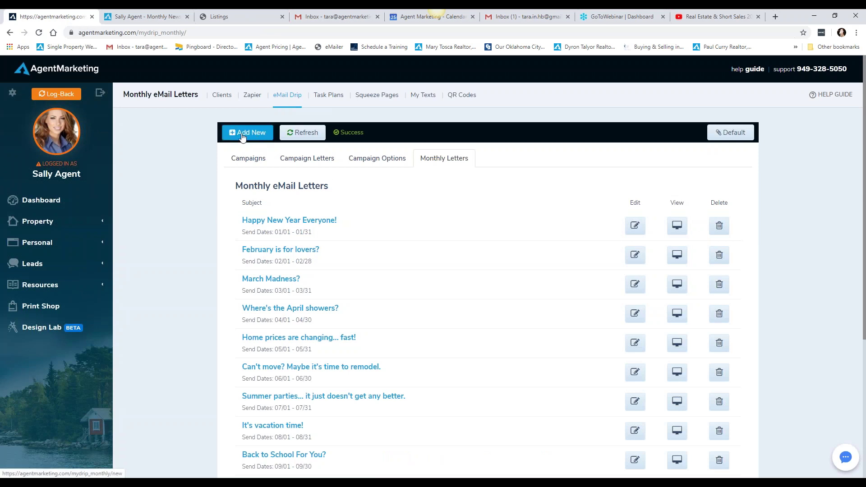
scroll(194, 213, "down", 5)
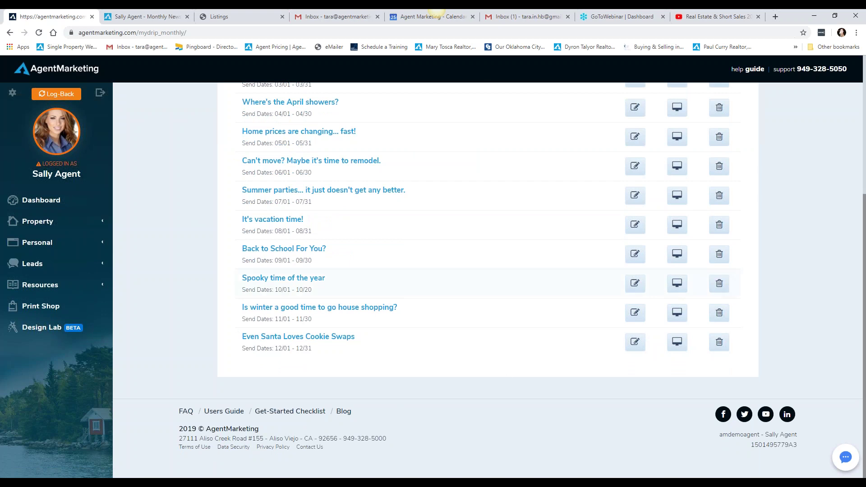
scroll(332, 401, "up", 5)
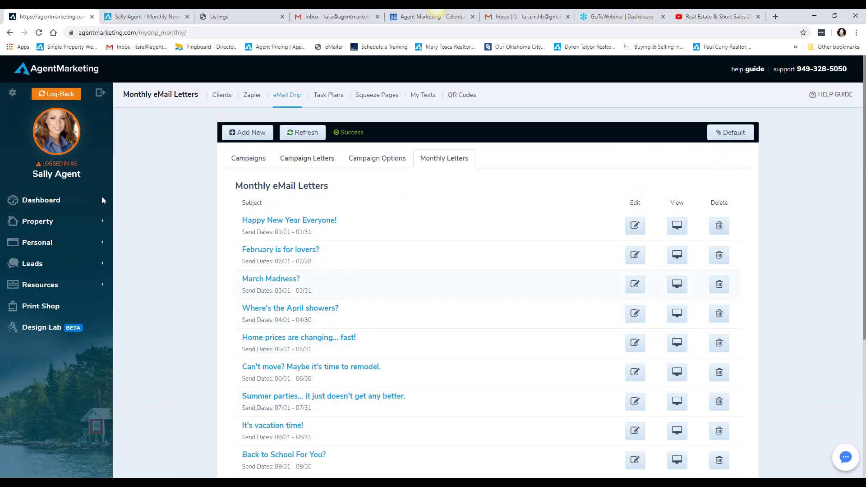
scroll(193, 357, "down", 4)
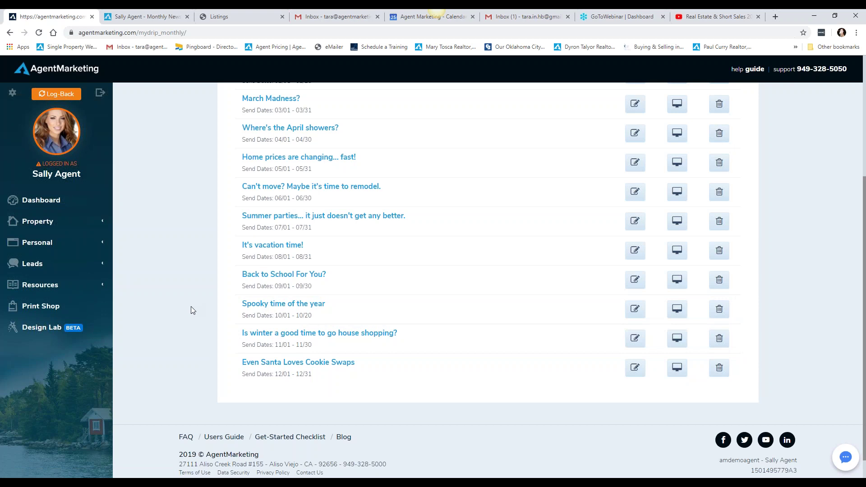
scroll(190, 309, "up", 4)
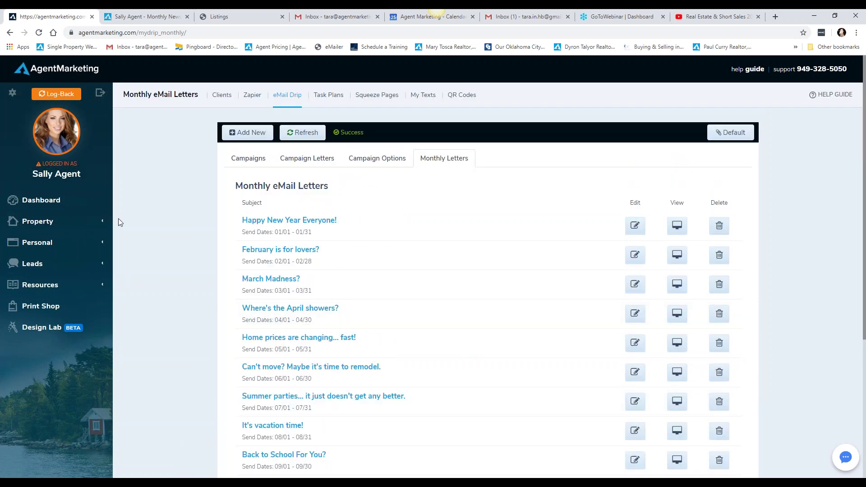
Look through the email drip campaigns under Leads, then go back to the monthly letters.
left_click(30, 267)
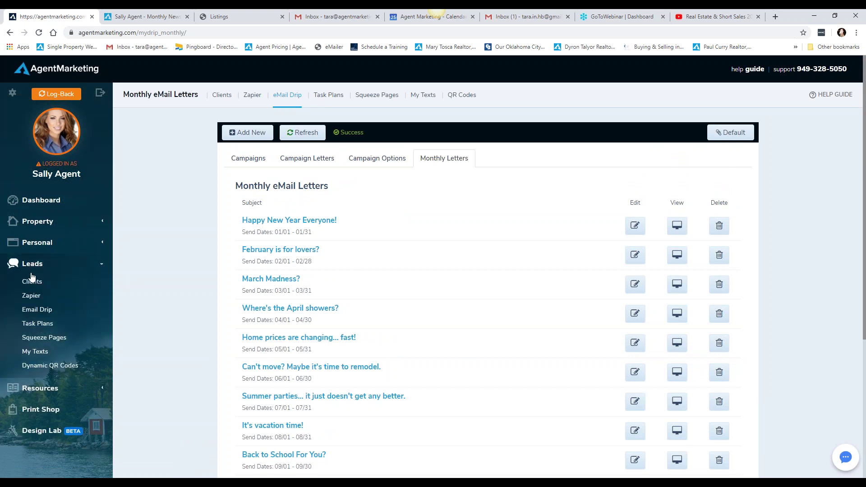
left_click(40, 307)
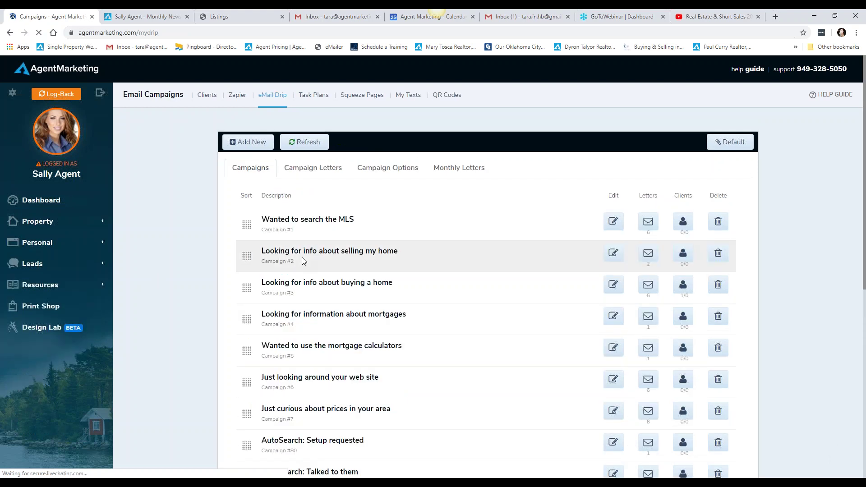
scroll(327, 248, "down", 4)
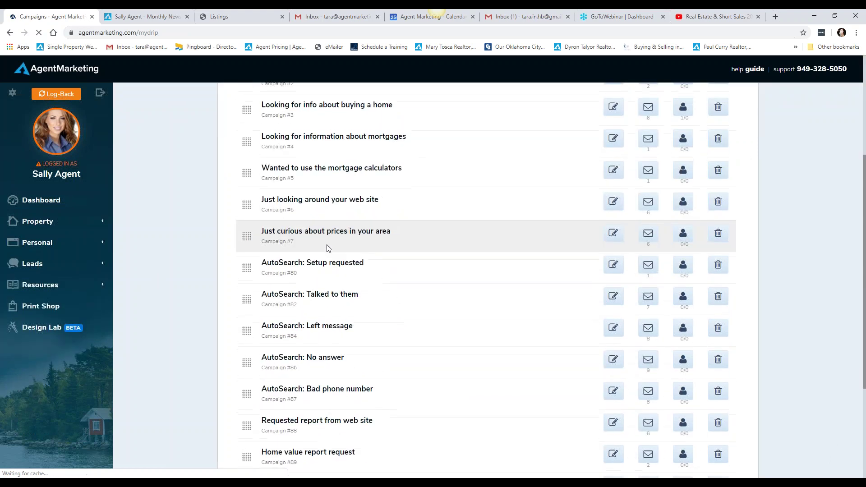
scroll(328, 248, "up", 4)
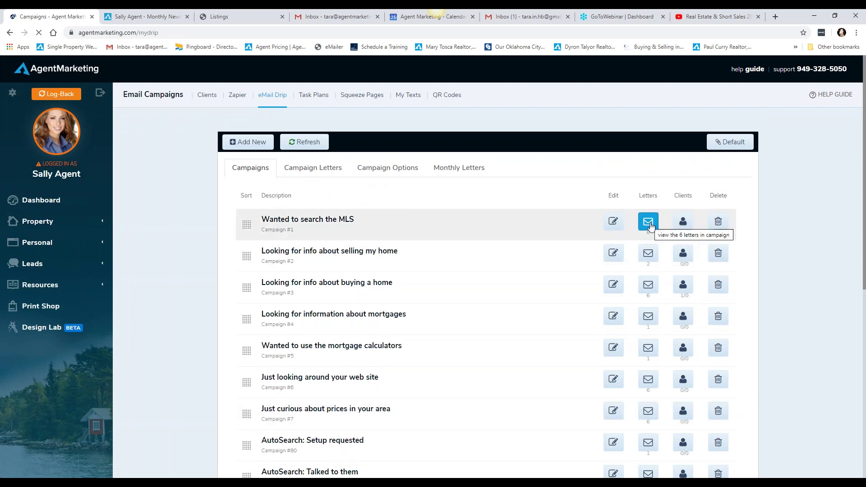
left_click(460, 170)
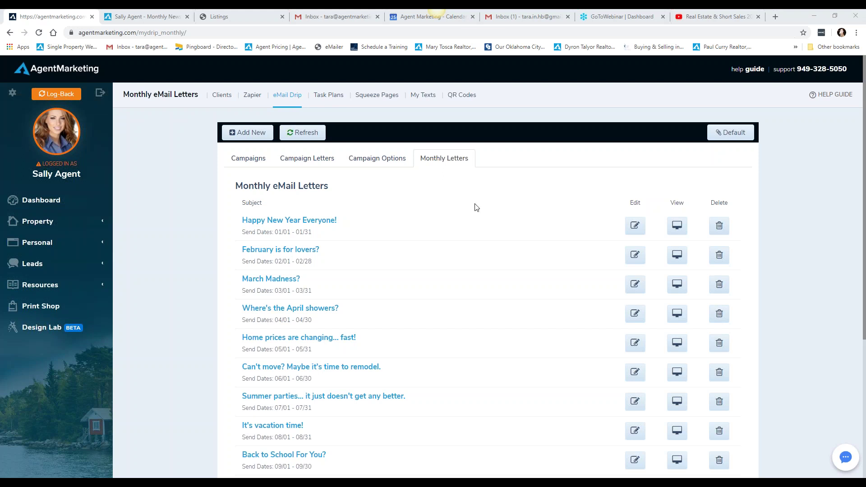
Close the YouTube video page and open the support live chat form.
left_click(758, 17)
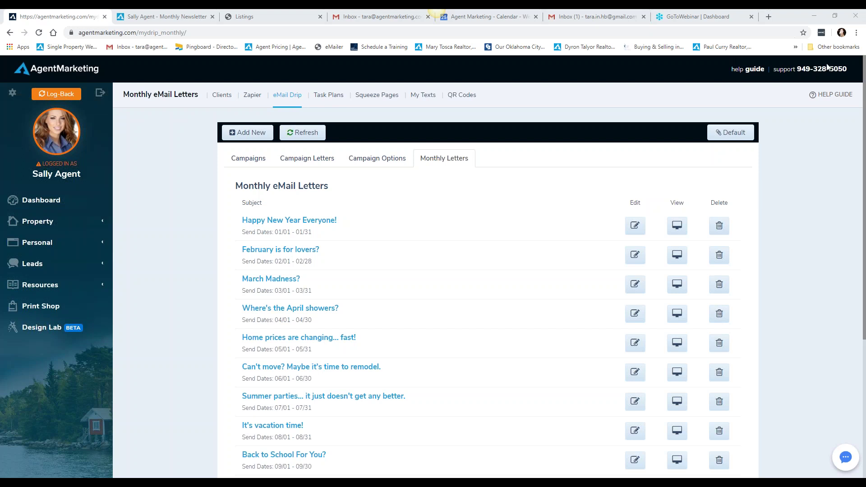
left_click(845, 459)
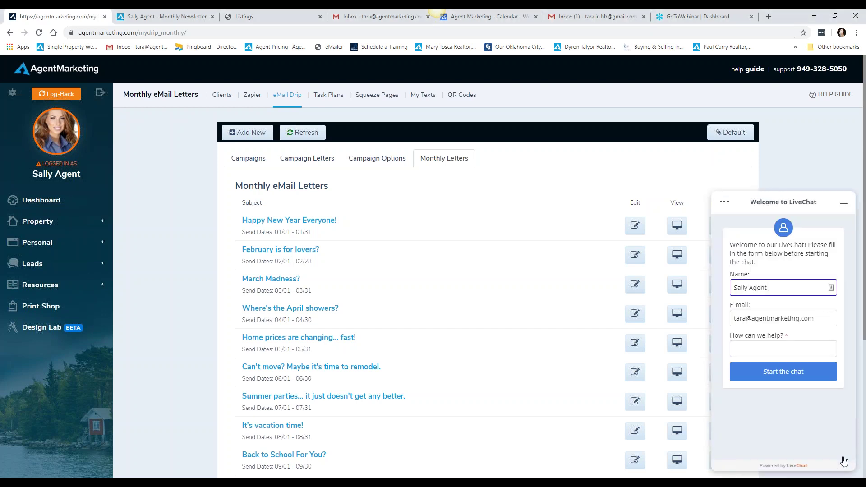